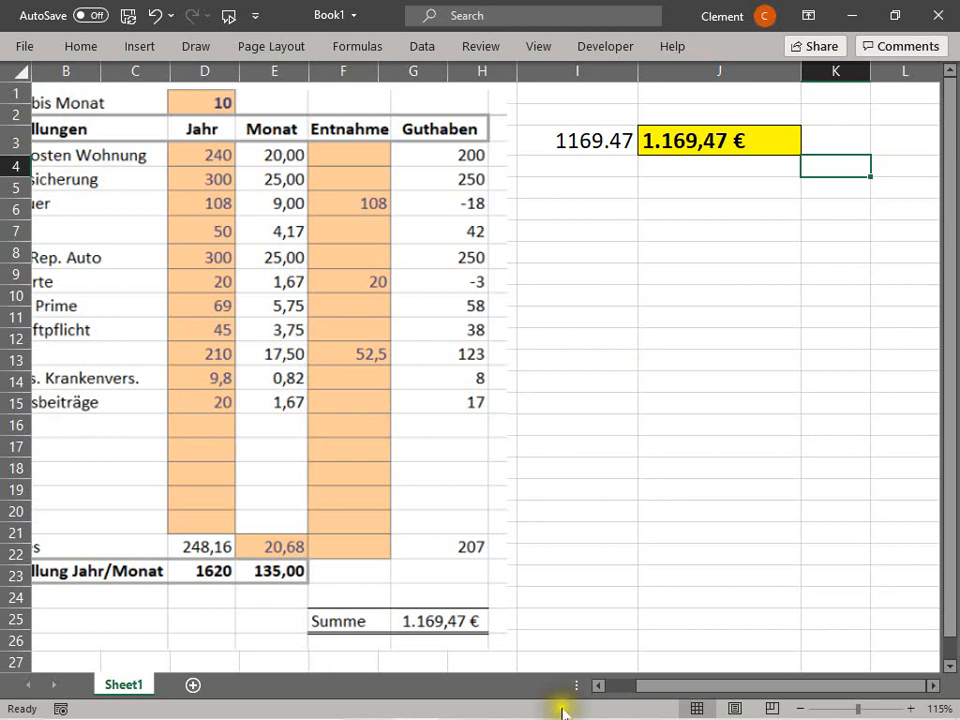
pyautogui.click(600, 686)
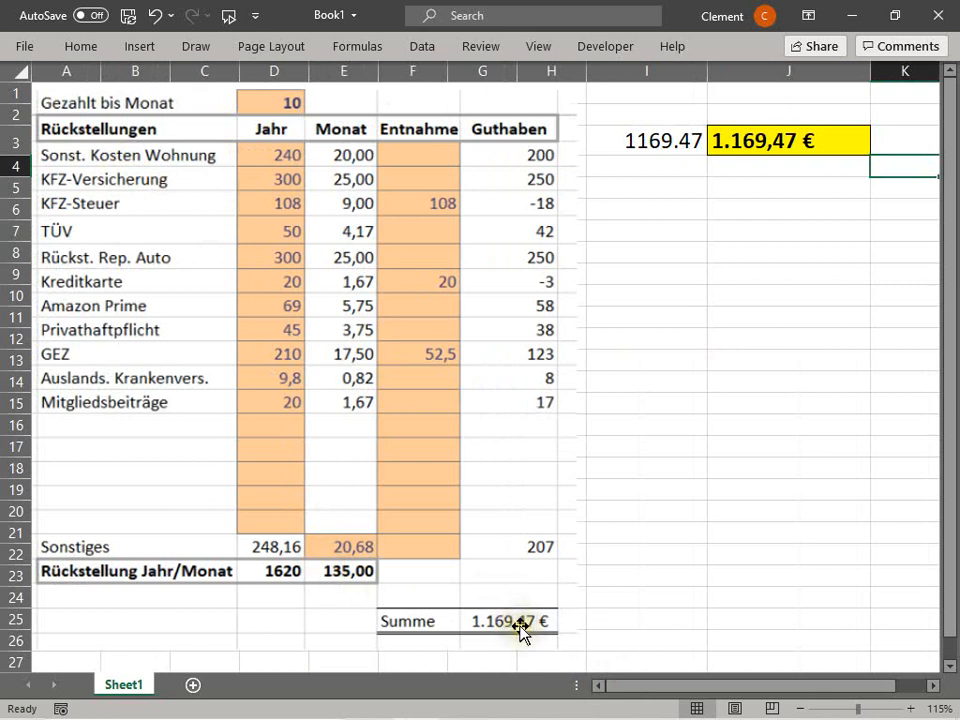
pyautogui.click(632, 603)
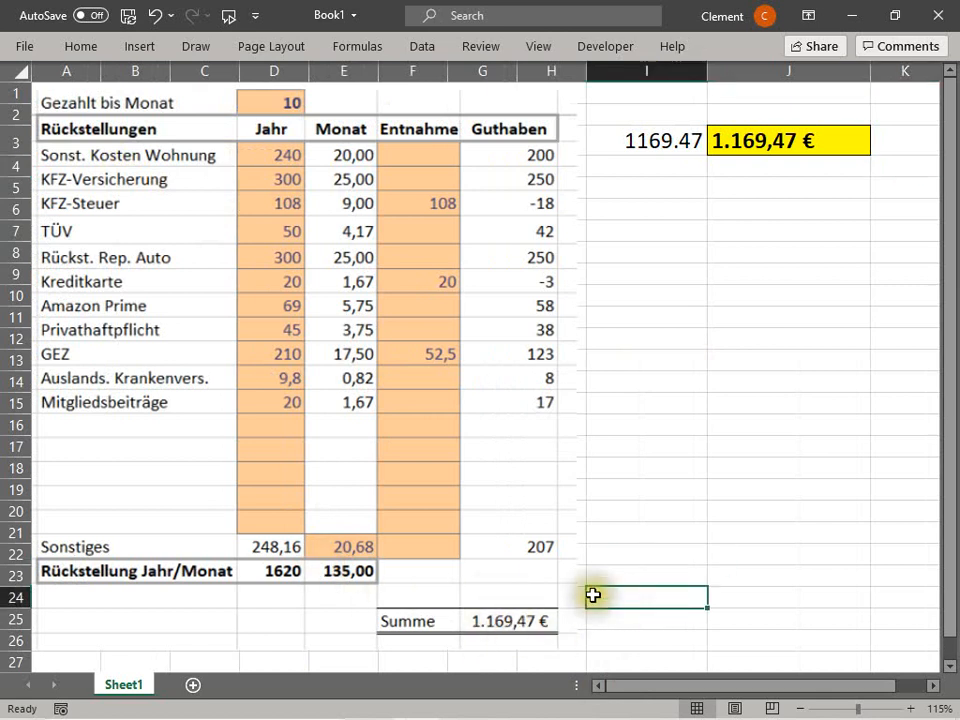
pyautogui.click(636, 559)
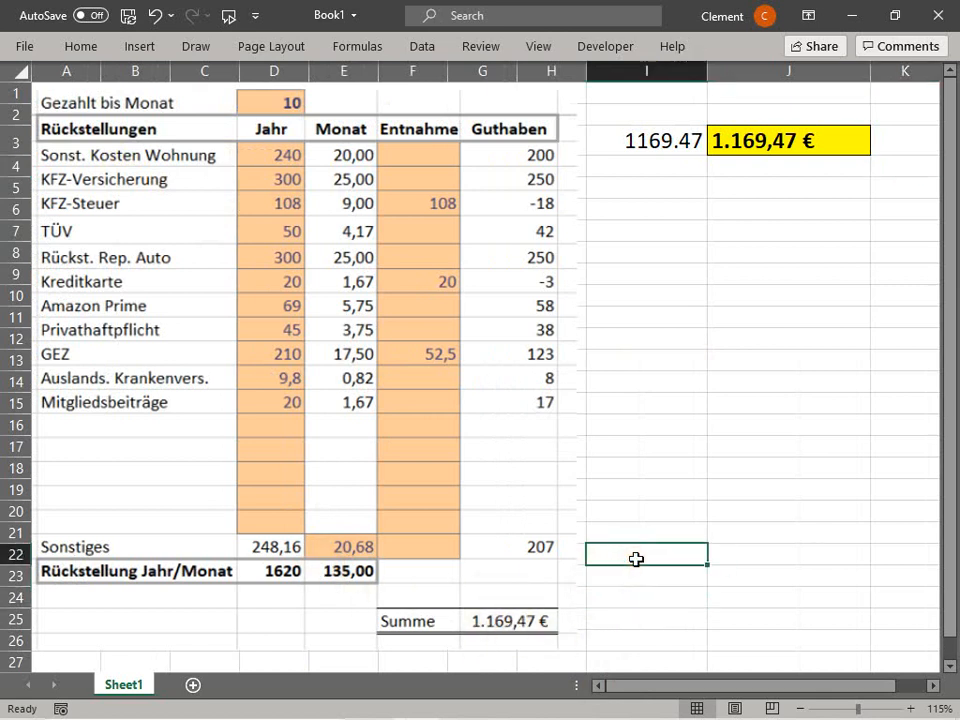
pyautogui.moveTo(679, 690); pyautogui.dragTo(771, 690)
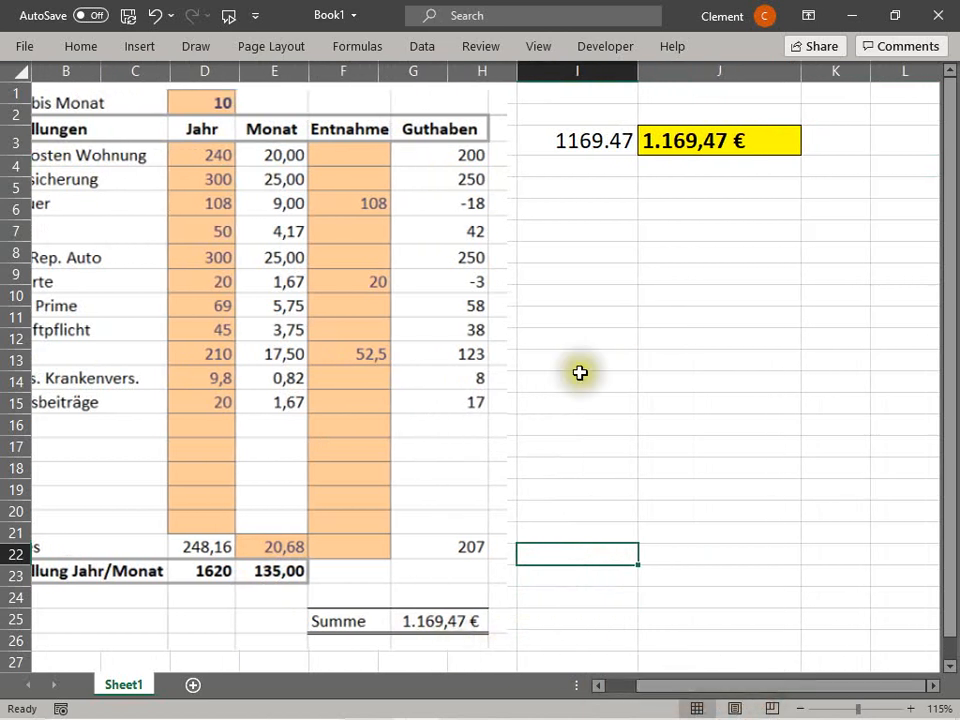
# Step: Format the amount in cell I3 as Currency with the $ symbol and two decimal places
pyautogui.click(558, 150)
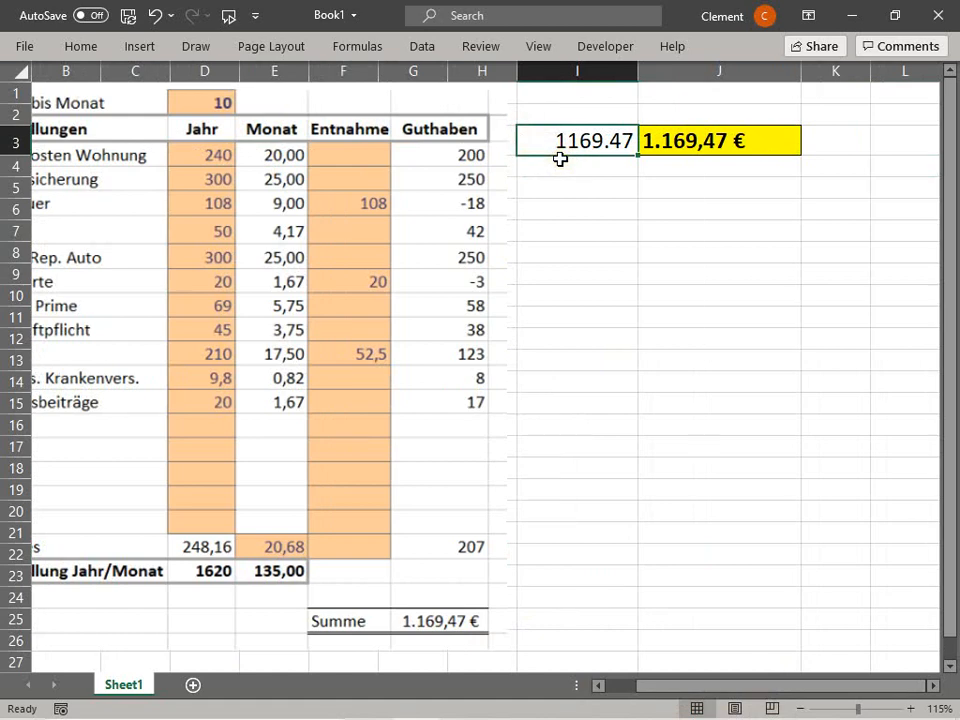
pyautogui.hotkey('ctrl', '1')
pyautogui.click(334, 302)
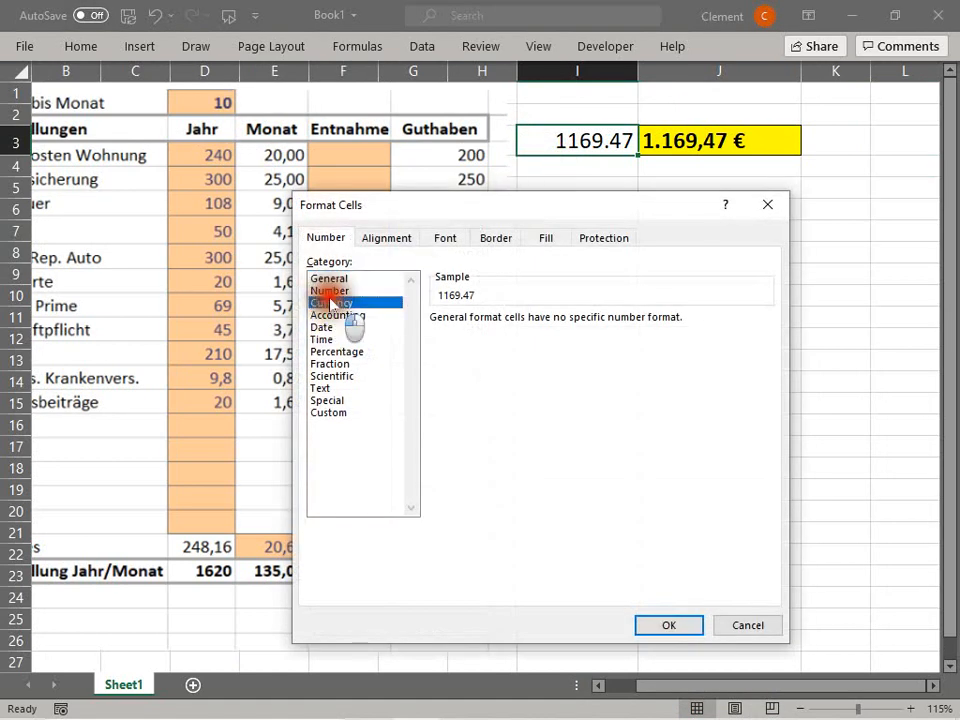
pyautogui.click(669, 626)
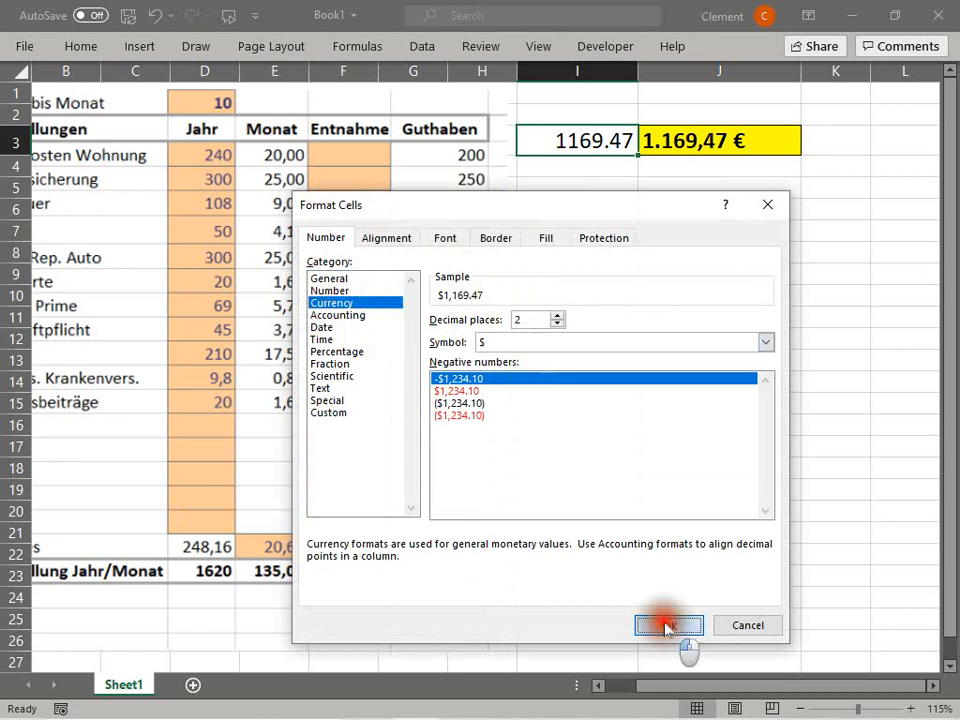
pyautogui.click(606, 231)
# Step: Change the currency symbol of cell I3 to € Euro (123 €)
pyautogui.click(538, 141)
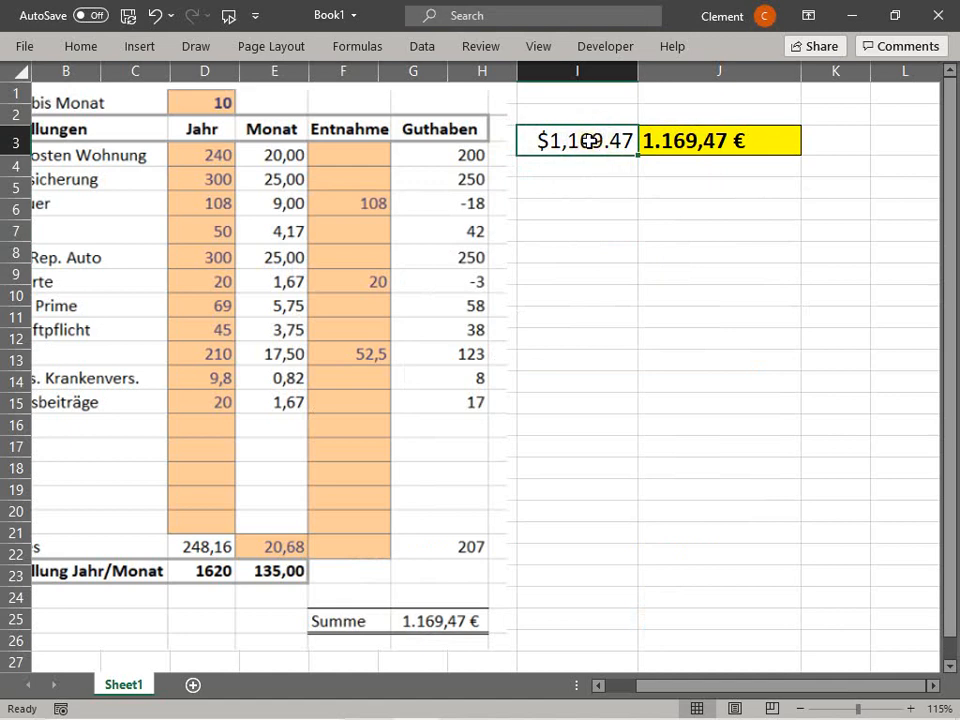
pyautogui.hotkey('ctrl', '1')
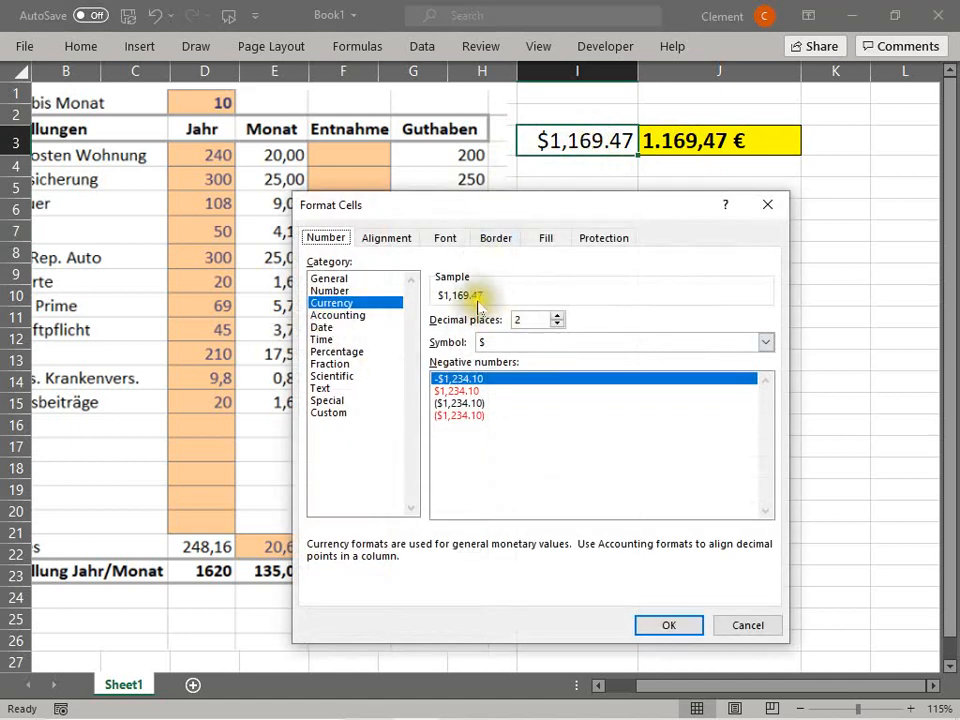
pyautogui.click(766, 342)
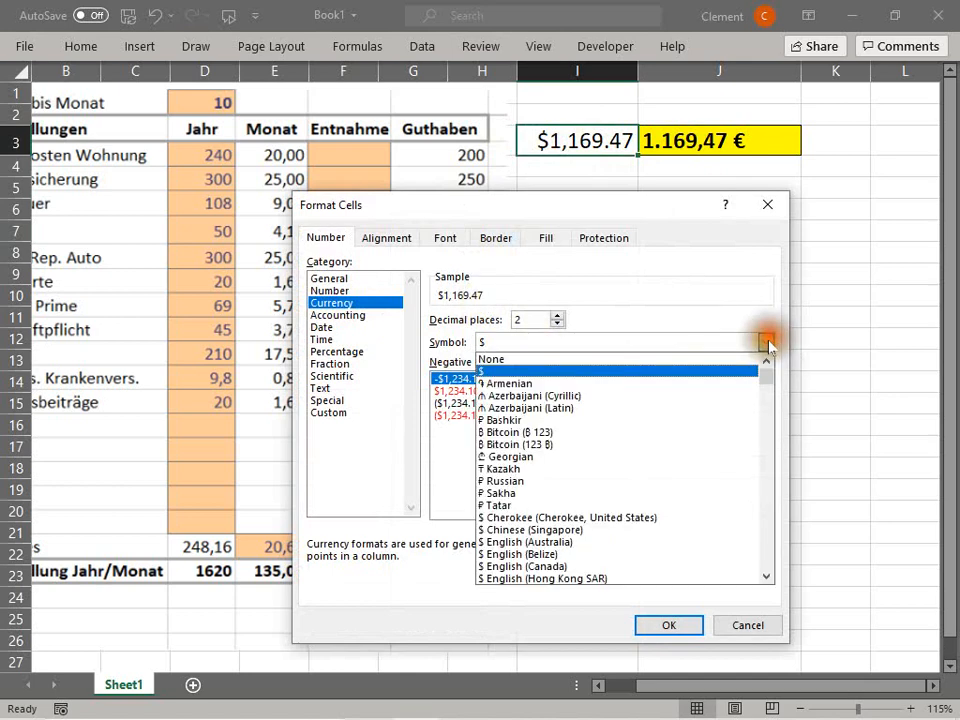
pyautogui.scroll(-2, 600, 463)
pyautogui.scroll(-12, 592, 462)
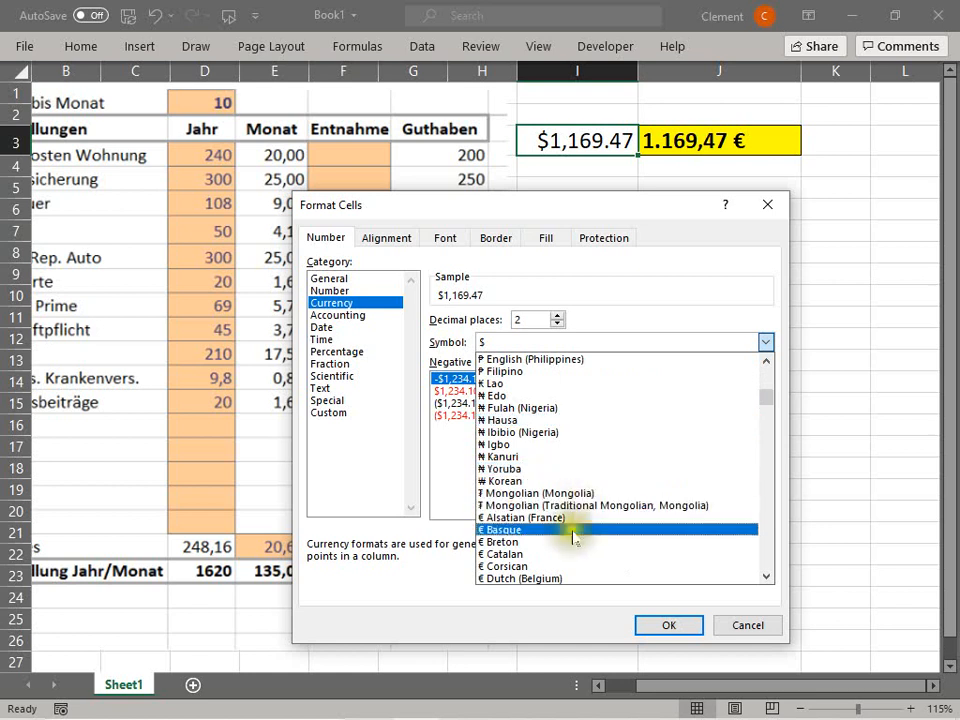
pyautogui.scroll(-2, 572, 537)
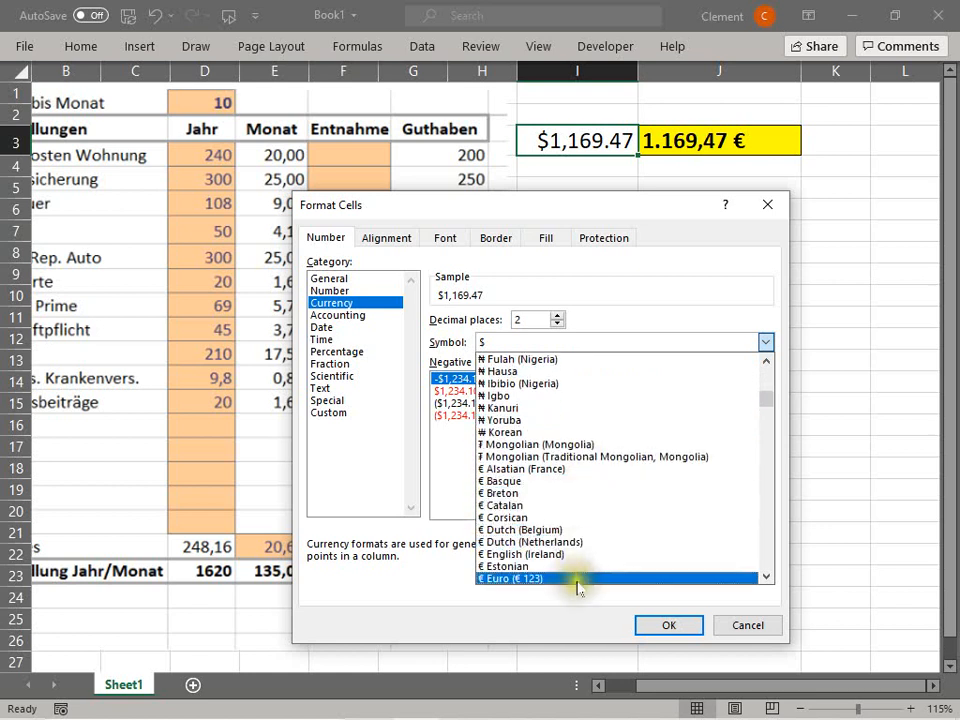
pyautogui.scroll(-1, 568, 560)
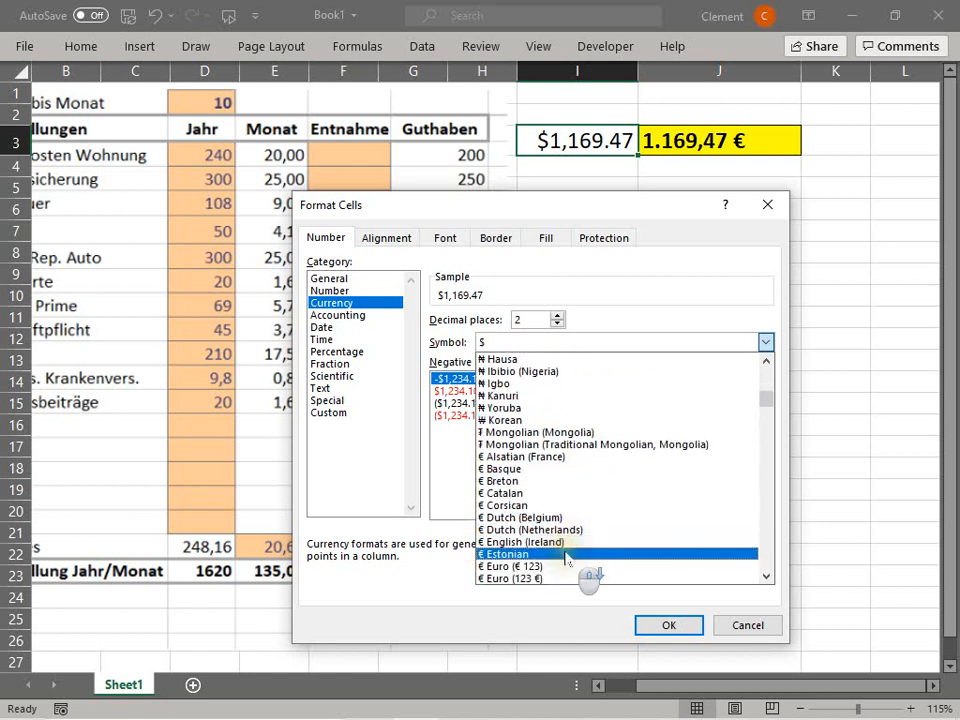
pyautogui.scroll(-1, 567, 562)
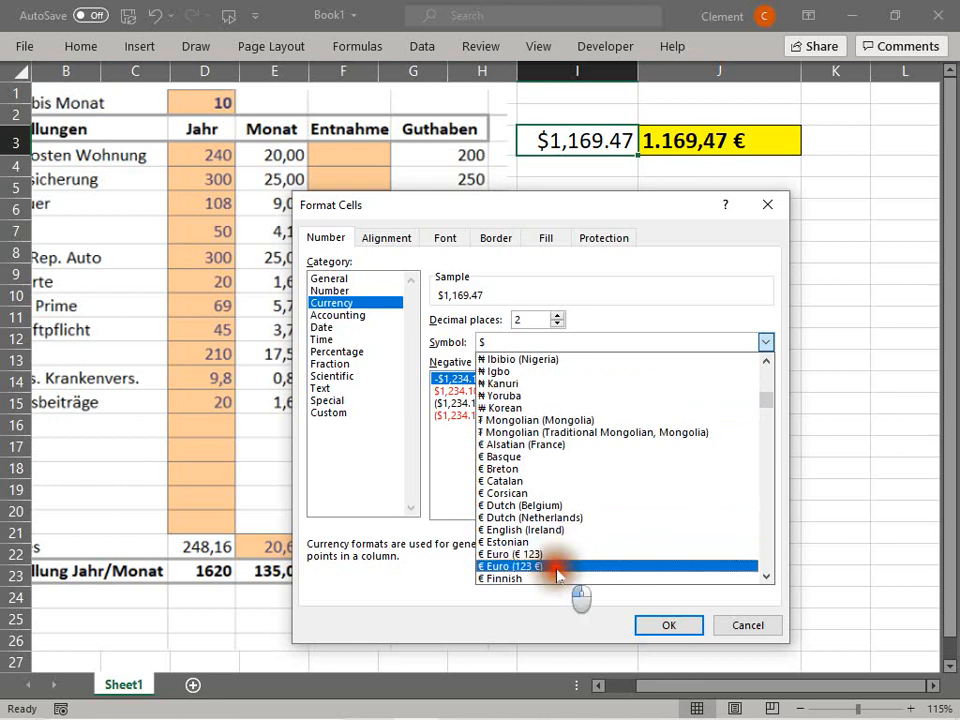
pyautogui.click(556, 567)
pyautogui.click(661, 626)
pyautogui.click(568, 302)
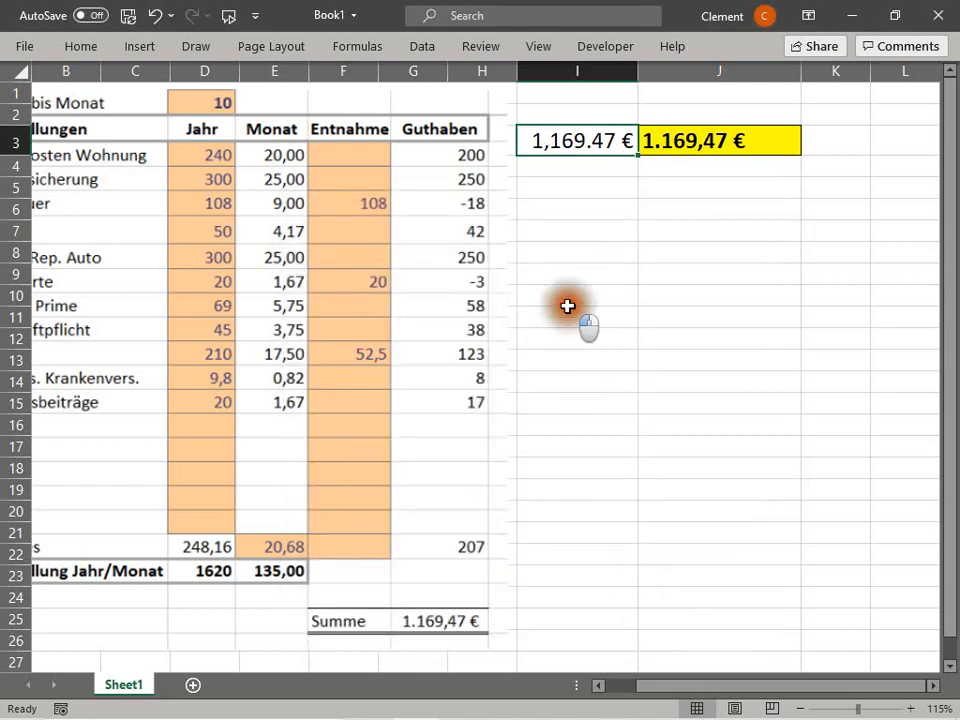
pyautogui.click(552, 140)
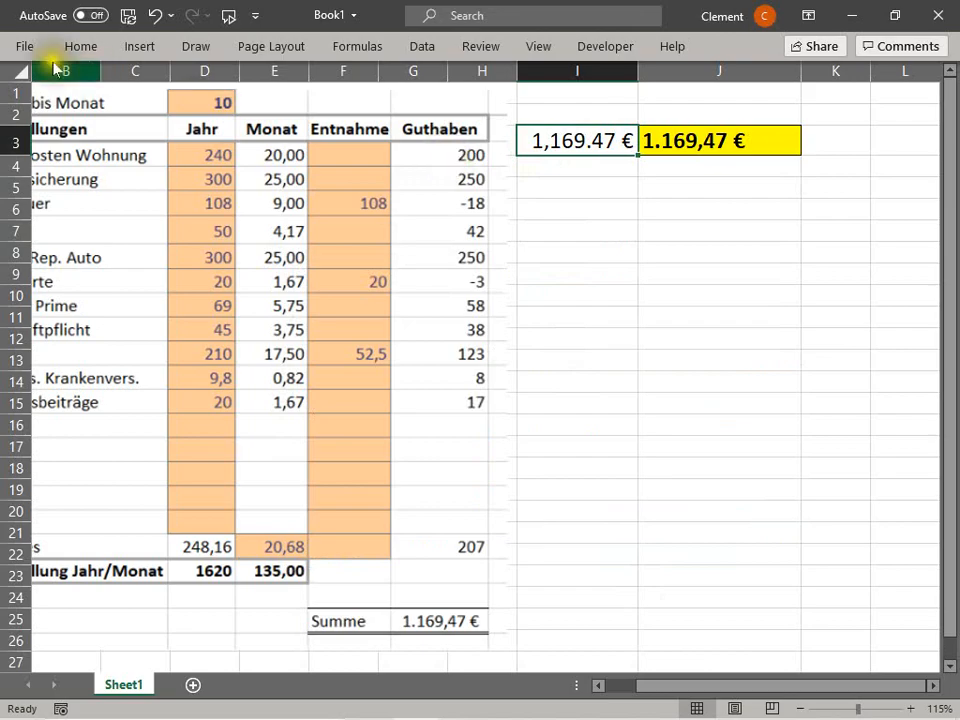
# Step: Look through the advanced Excel options, including the decimal and thousands separator settings, and leave without changing anything
pyautogui.click(22, 46)
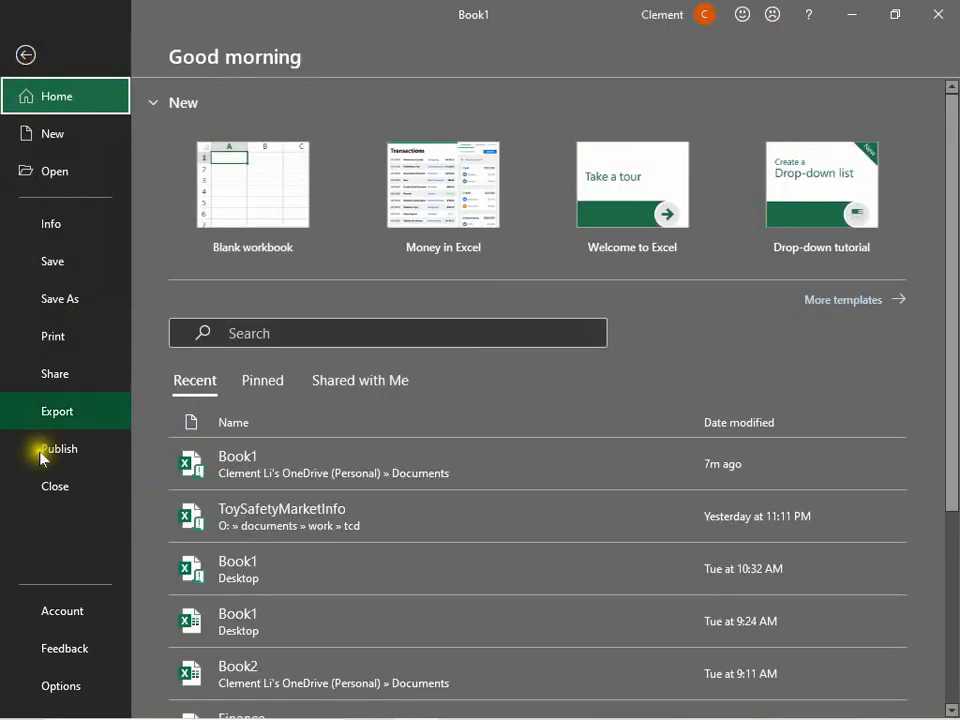
pyautogui.click(77, 684)
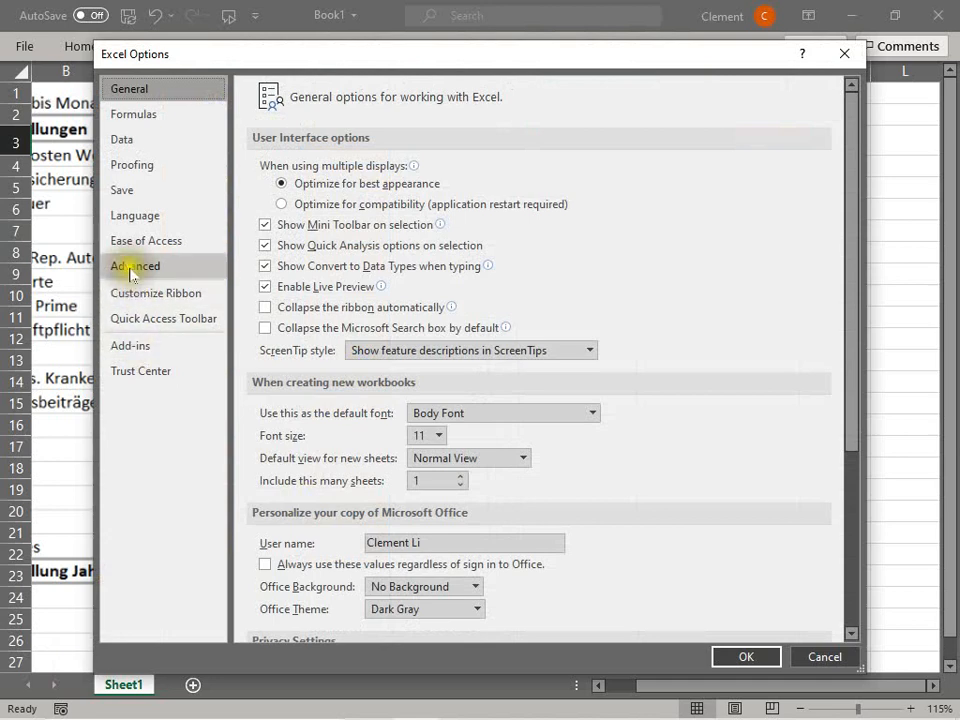
pyautogui.click(131, 269)
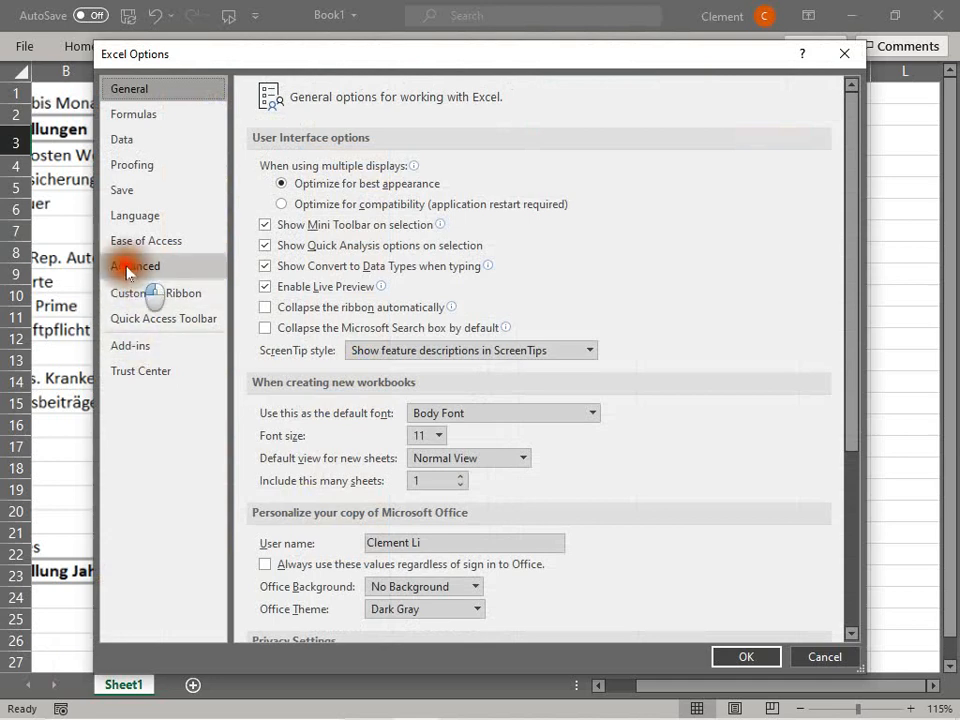
pyautogui.scroll(-3, 480, 350)
pyautogui.scroll(-8, 462, 354)
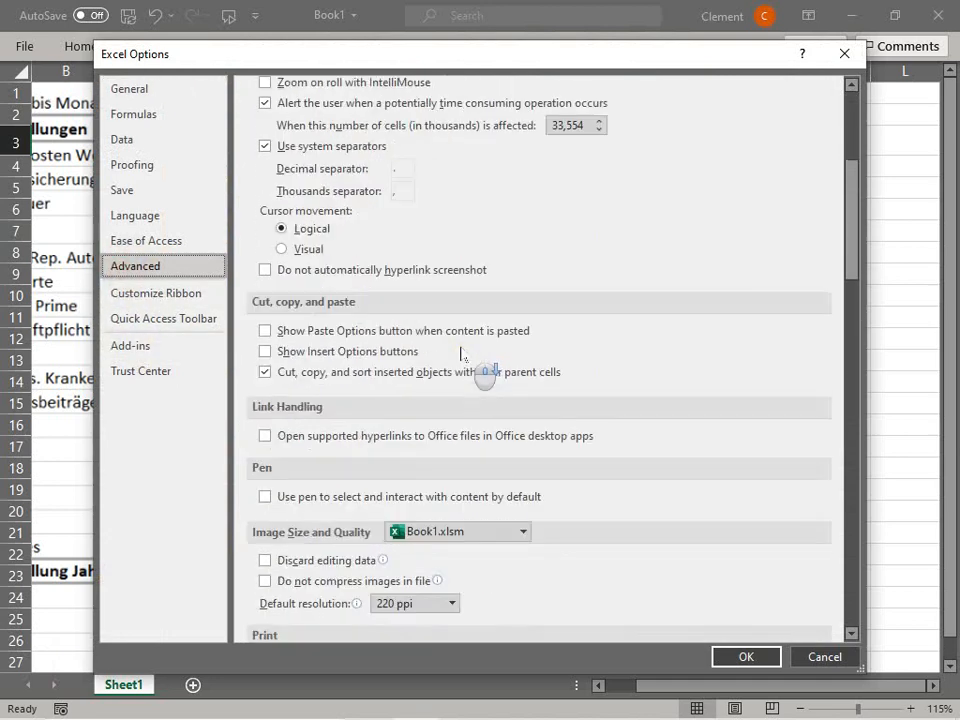
pyautogui.scroll(-10, 462, 354)
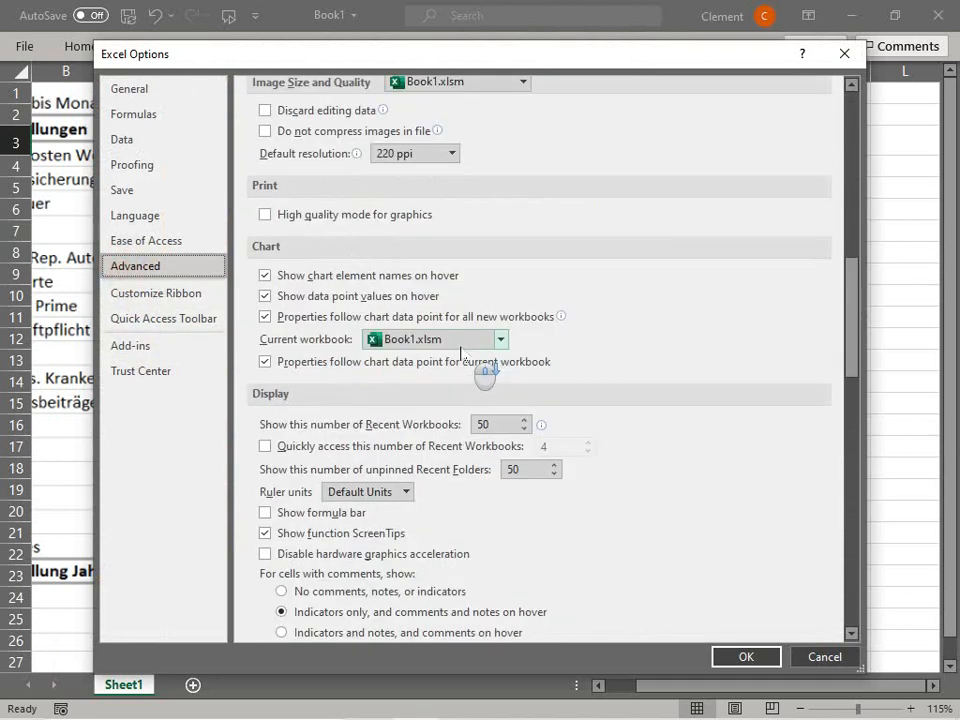
pyautogui.scroll(-8, 462, 354)
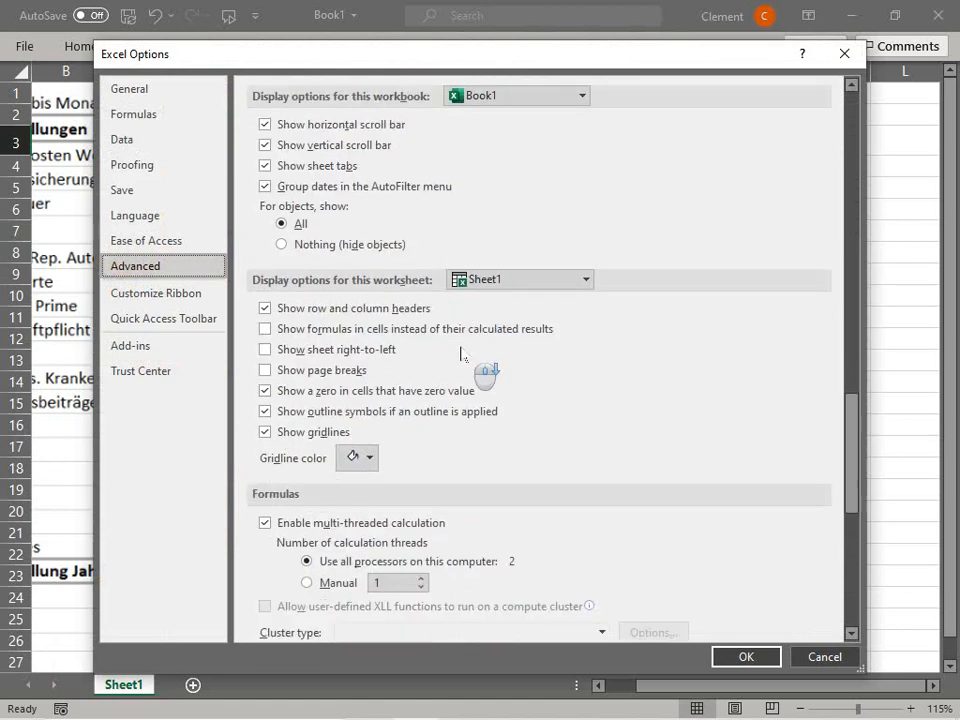
pyautogui.scroll(-5, 462, 354)
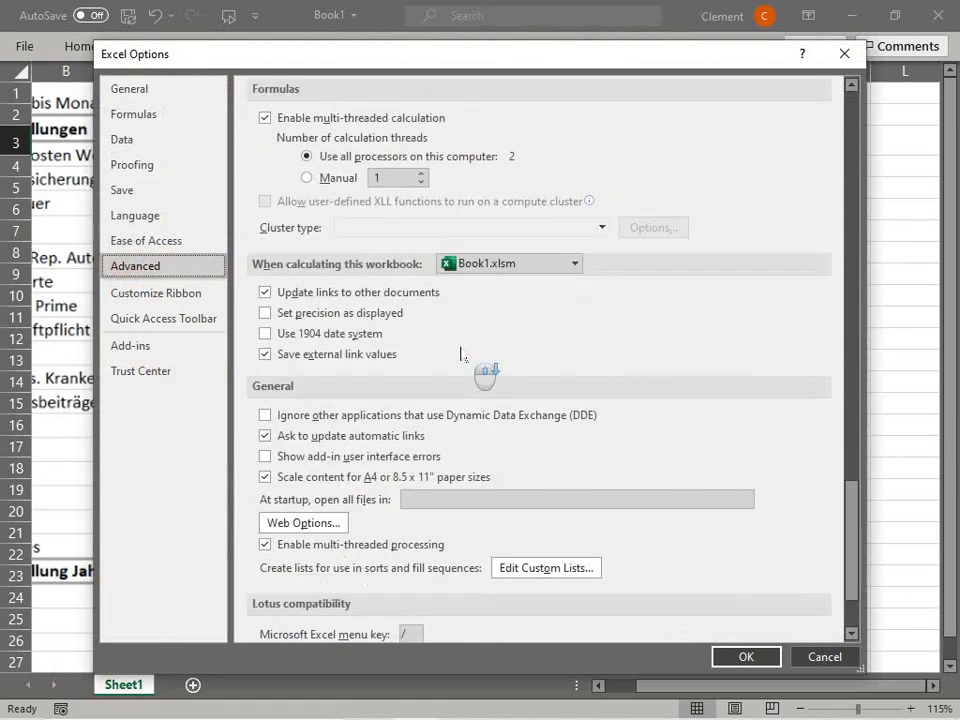
pyautogui.scroll(8, 462, 354)
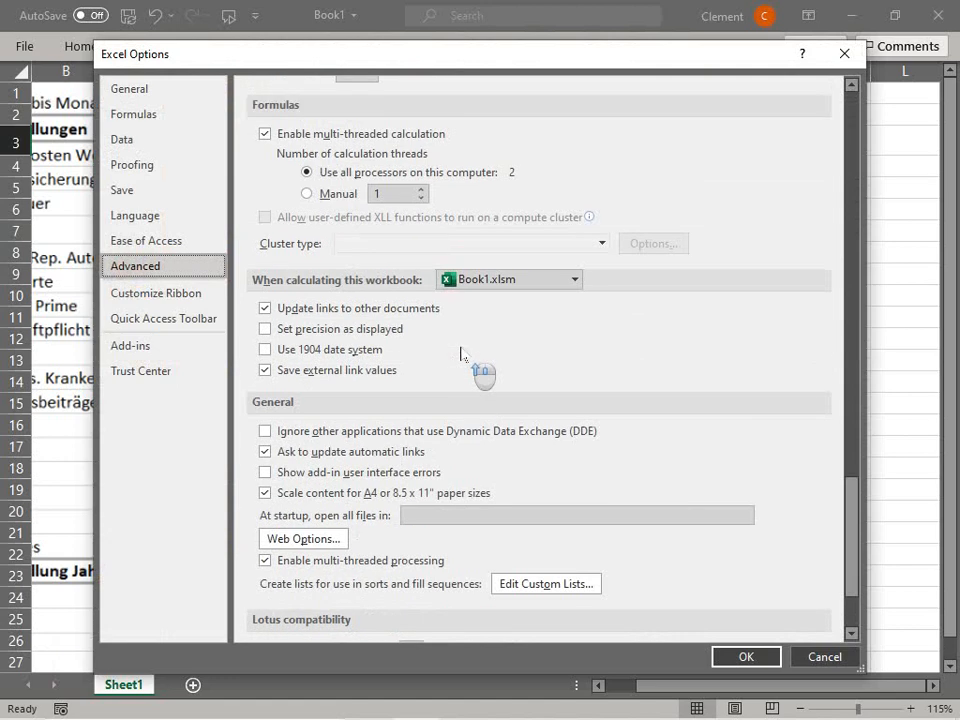
pyautogui.scroll(4, 462, 354)
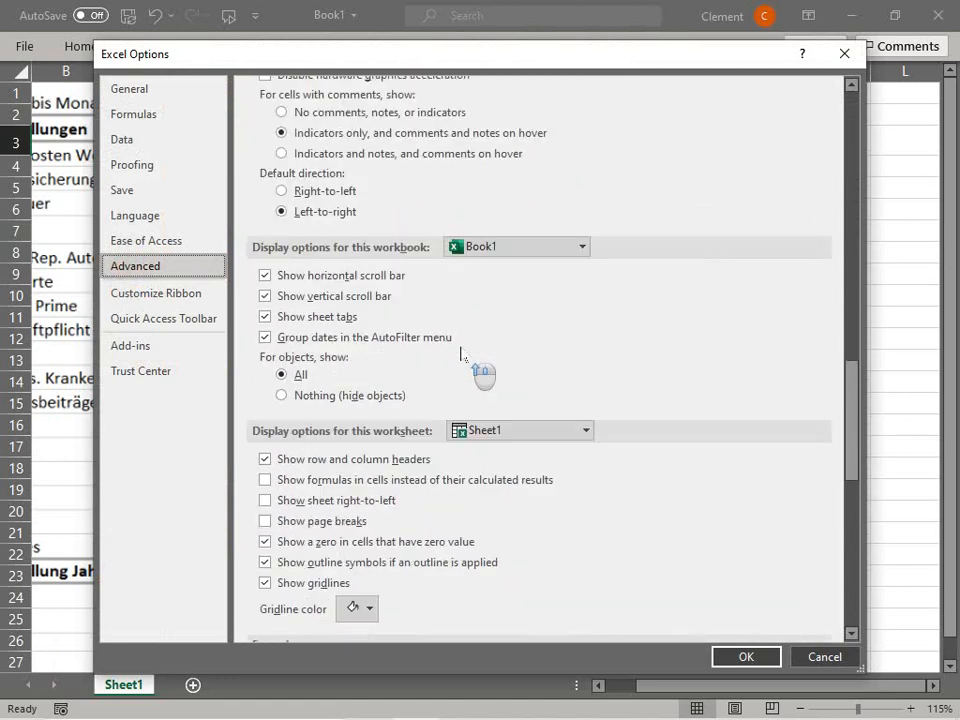
pyautogui.scroll(7, 462, 354)
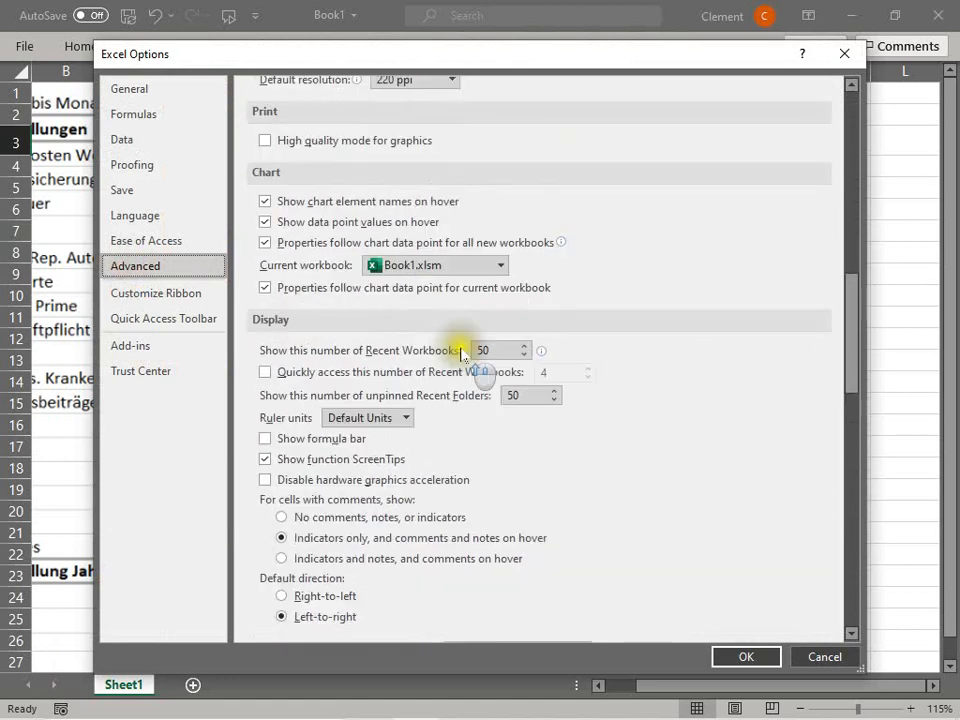
pyautogui.scroll(15, 462, 354)
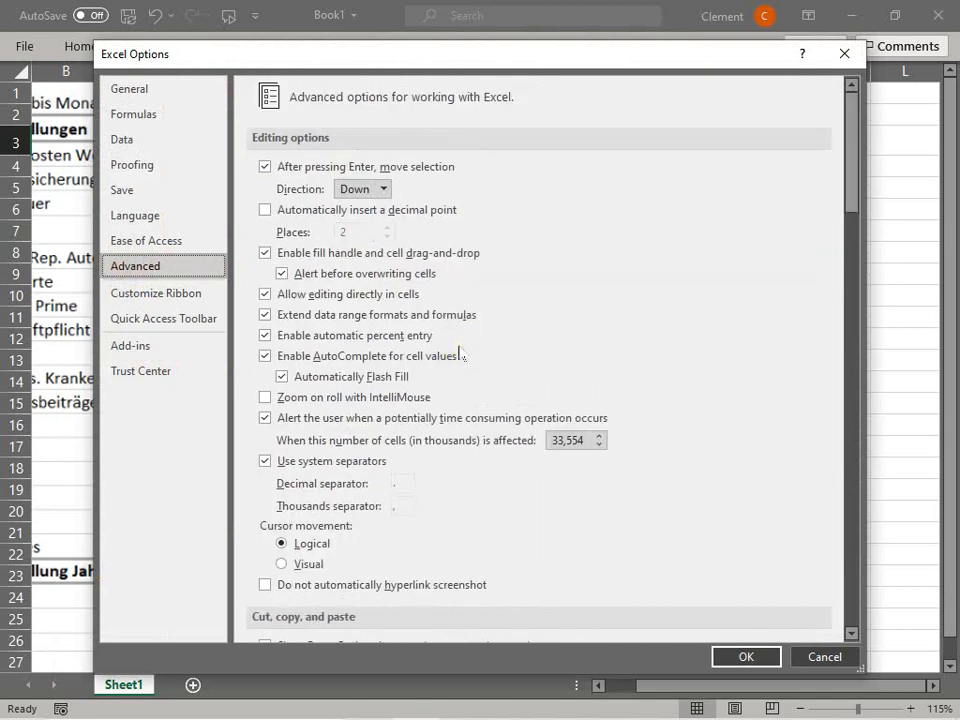
pyautogui.scroll(-3, 390, 240)
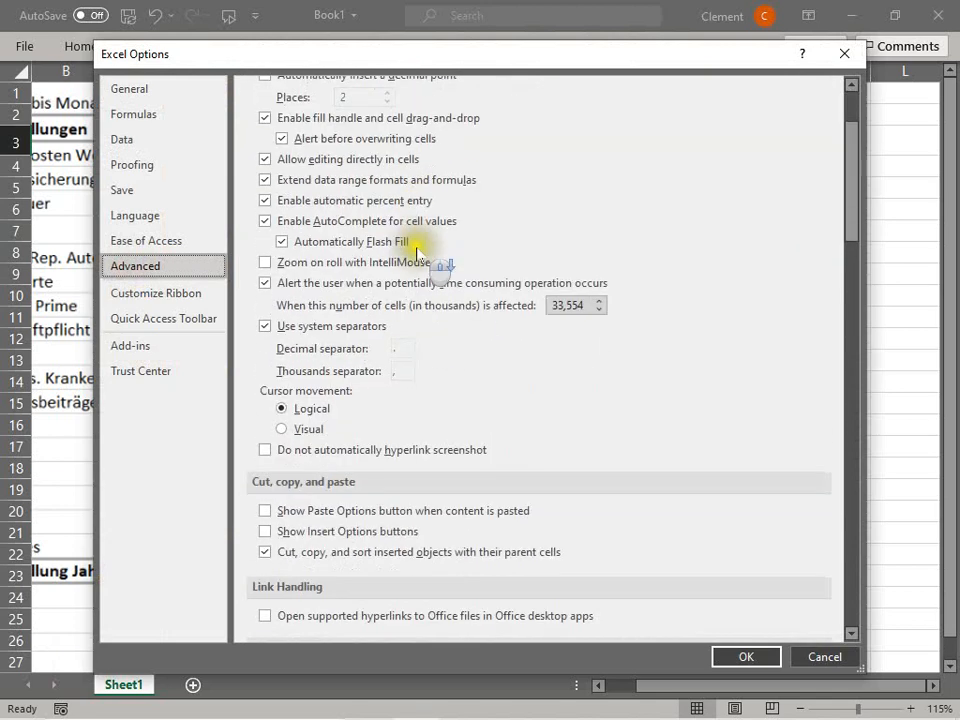
pyautogui.click(804, 658)
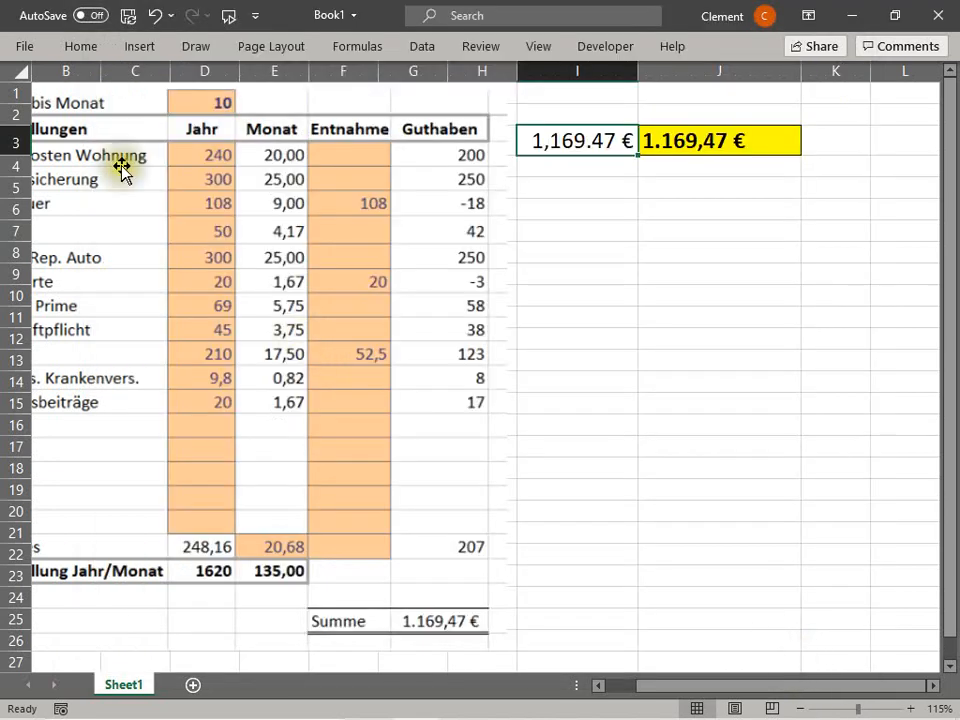
pyautogui.click(28, 50)
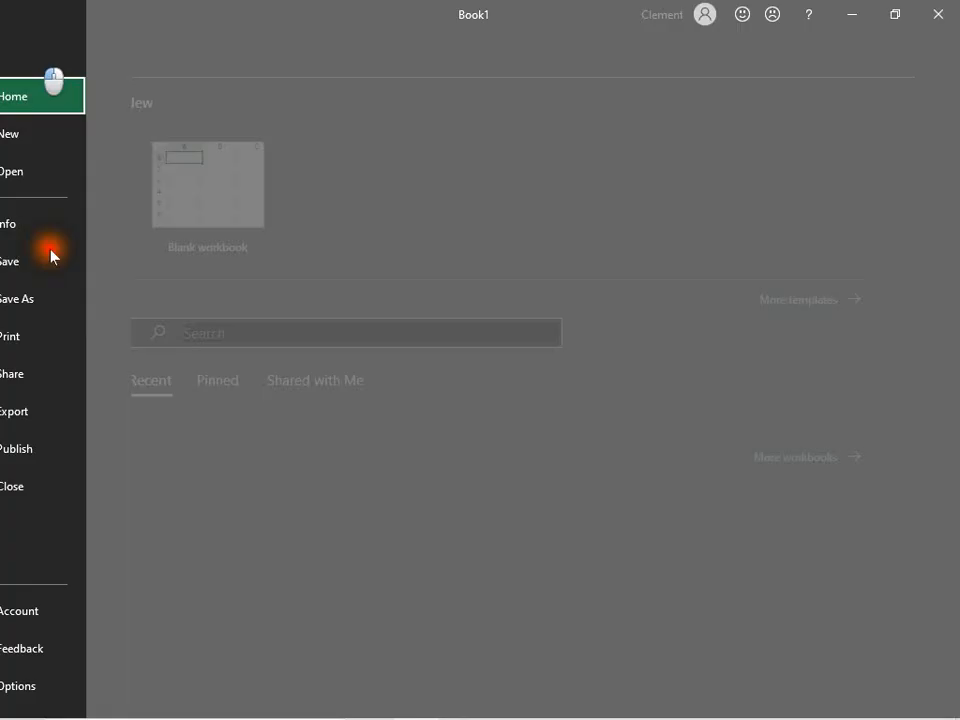
pyautogui.click(22, 58)
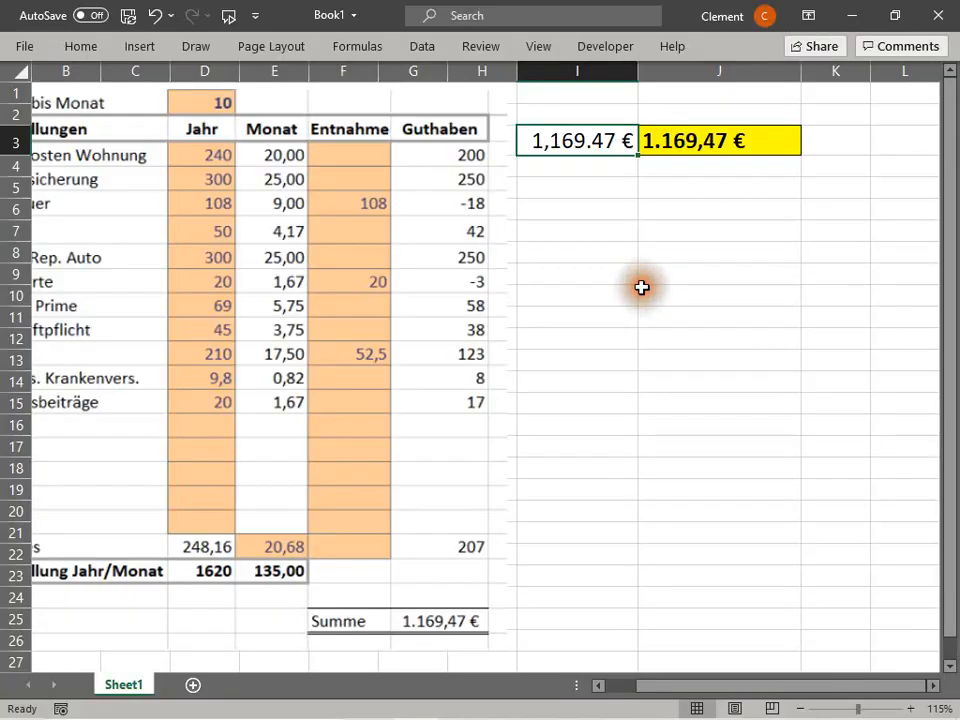
pyautogui.click(642, 288)
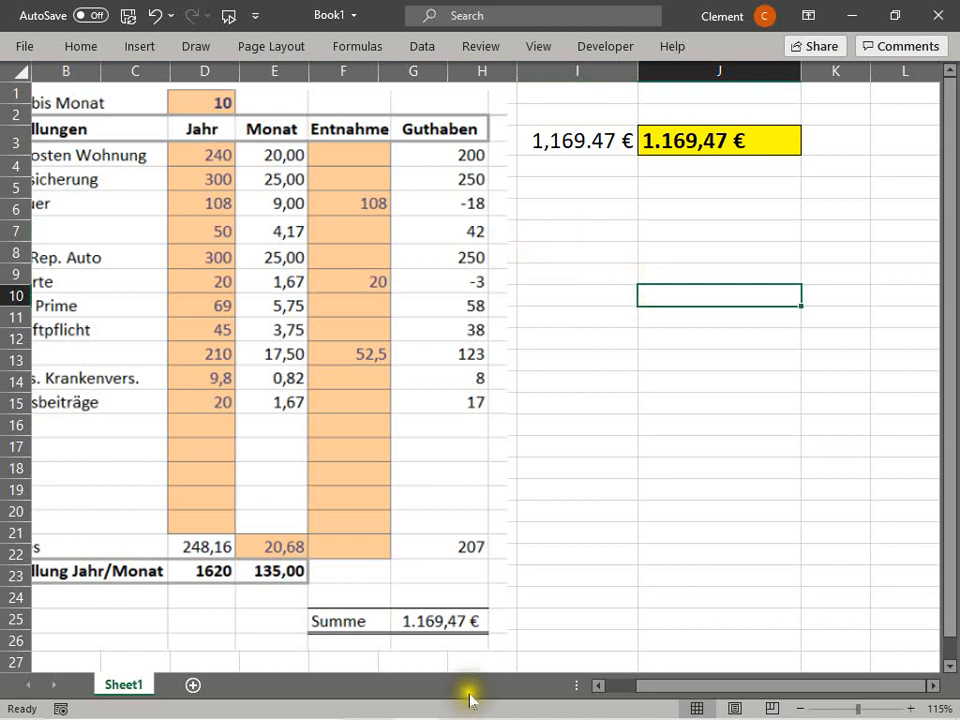
pyautogui.click(602, 566)
pyautogui.click(574, 296)
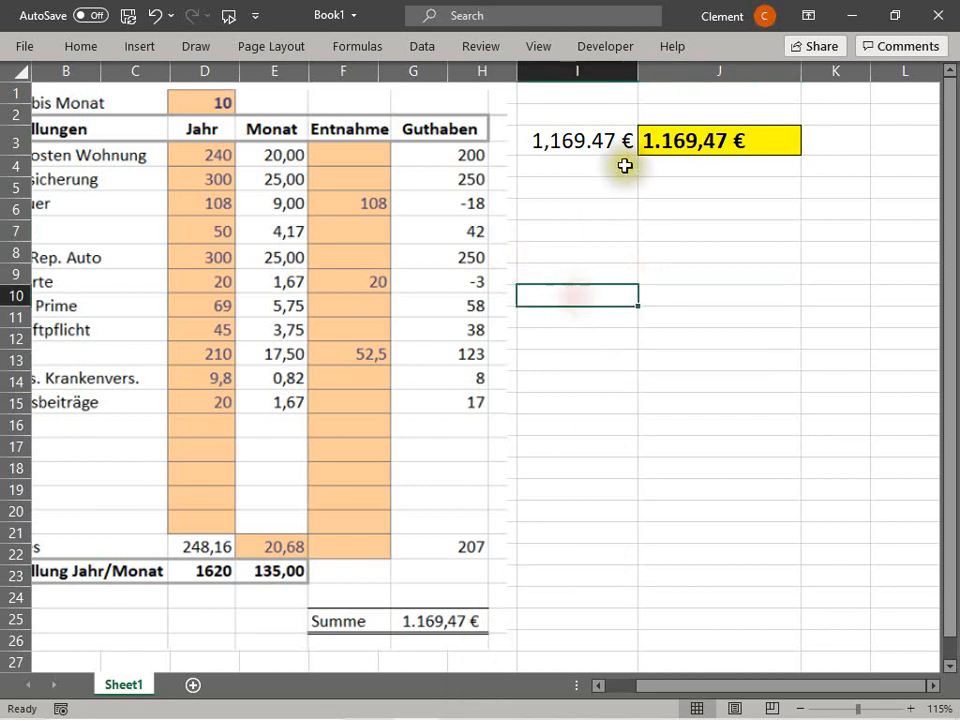
pyautogui.click(604, 182)
pyautogui.click(578, 136)
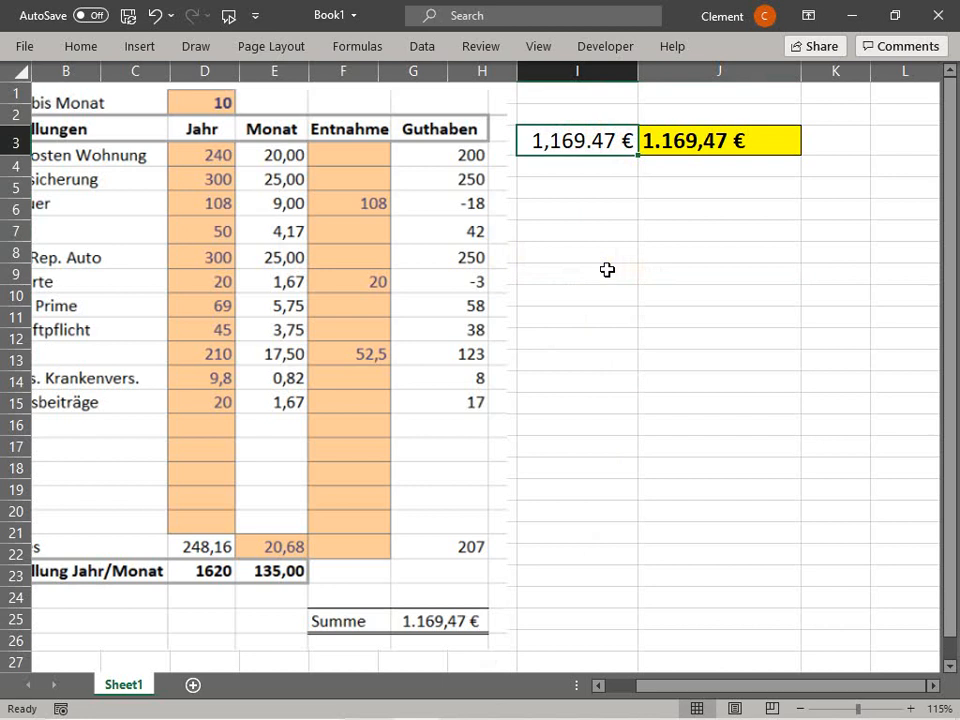
pyautogui.click(589, 142)
pyautogui.click(676, 145)
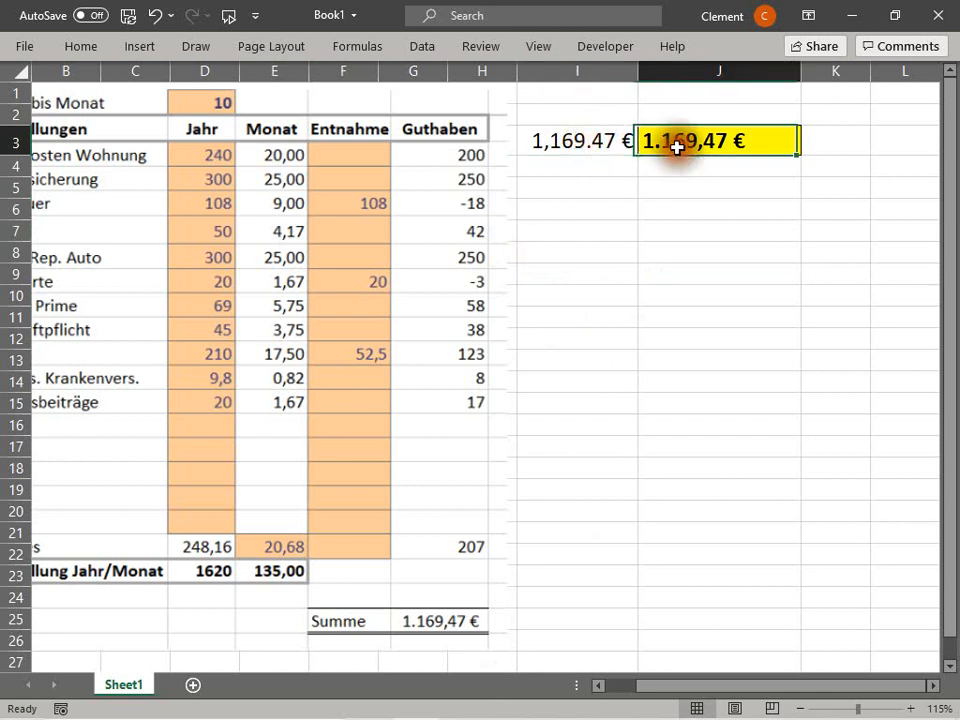
# Step: Compare the amount in cell I3 with its European-format version in J3 and examine the nested SUBSTITUTE formula in J3
pyautogui.click(573, 207)
pyautogui.click(563, 143)
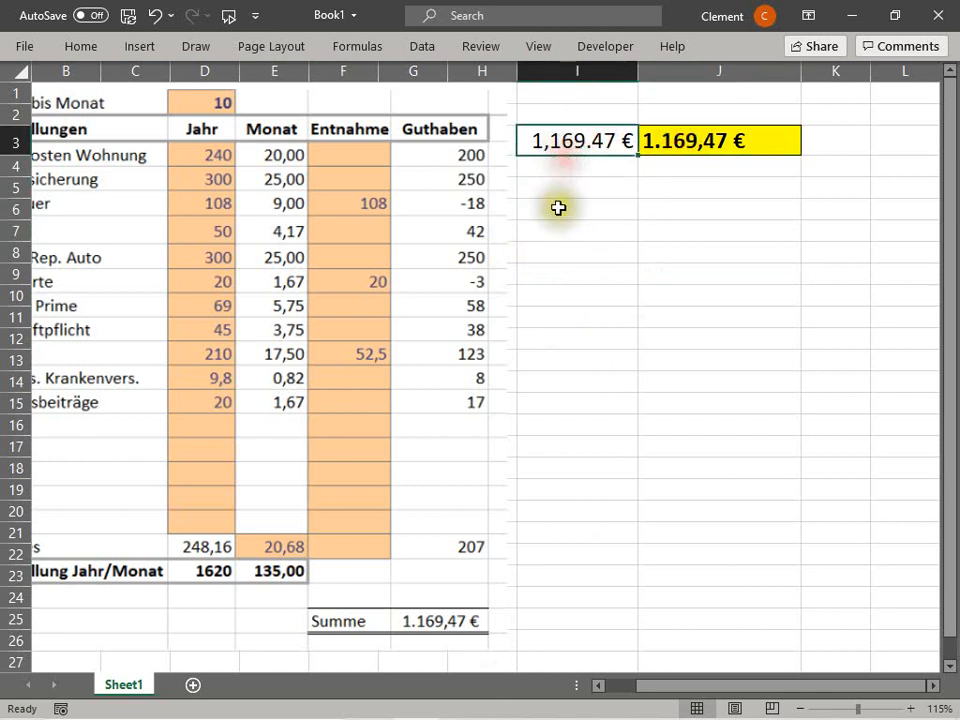
pyautogui.click(548, 141)
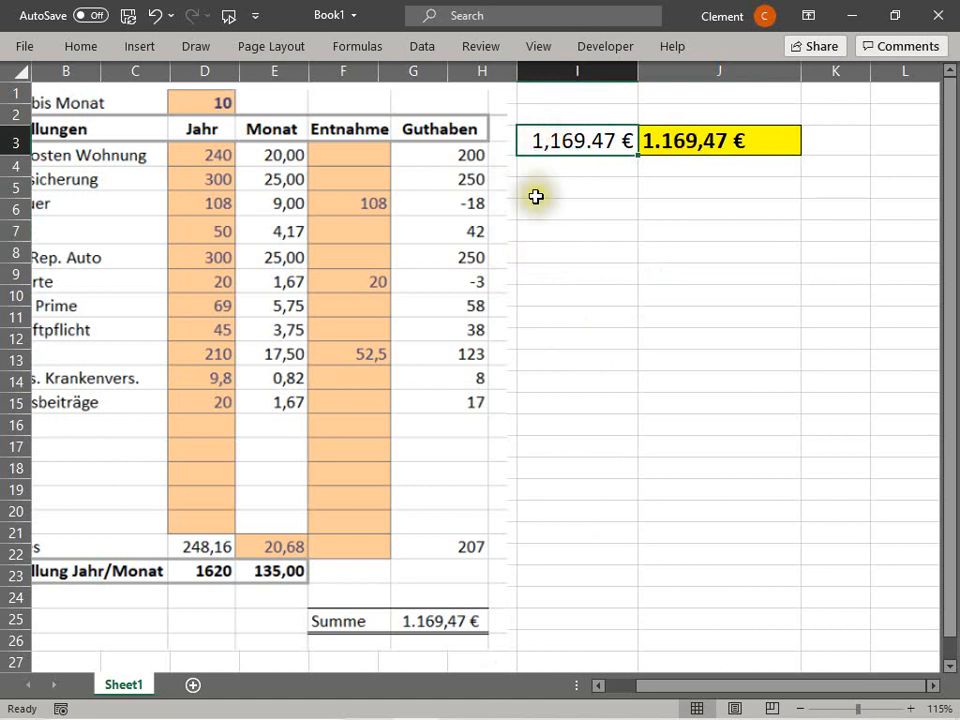
pyautogui.click(558, 189)
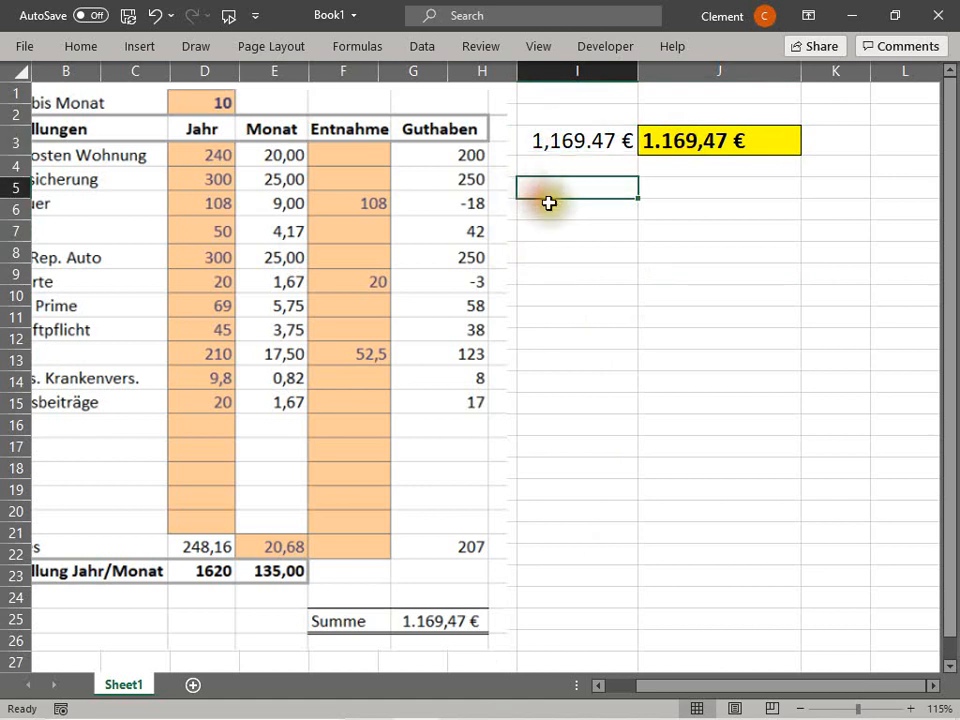
pyautogui.click(551, 141)
pyautogui.click(682, 138)
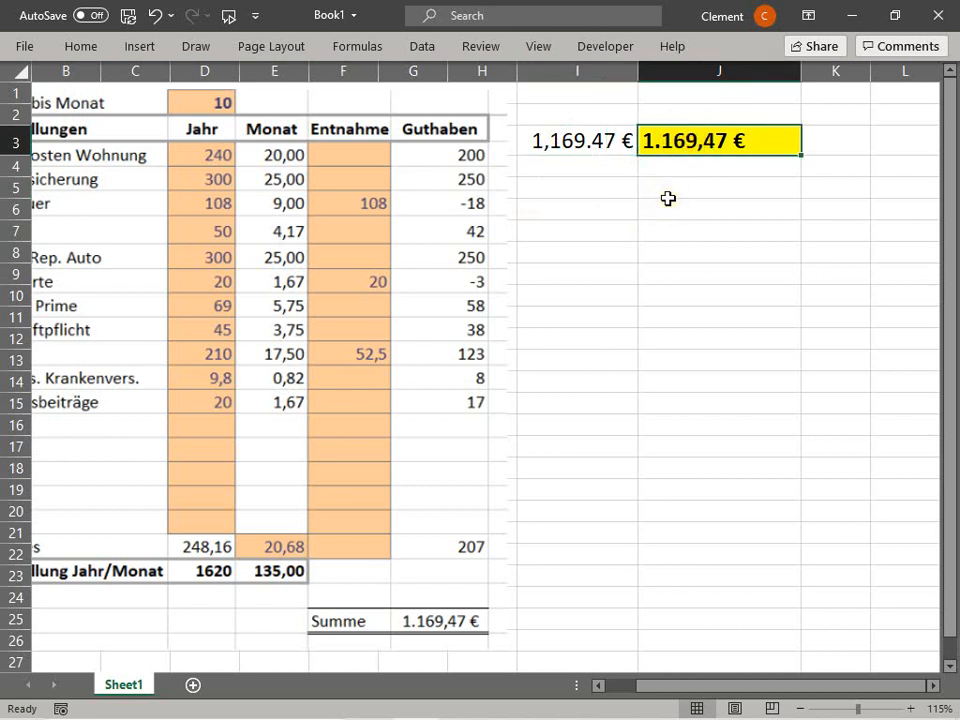
pyautogui.press('F2')
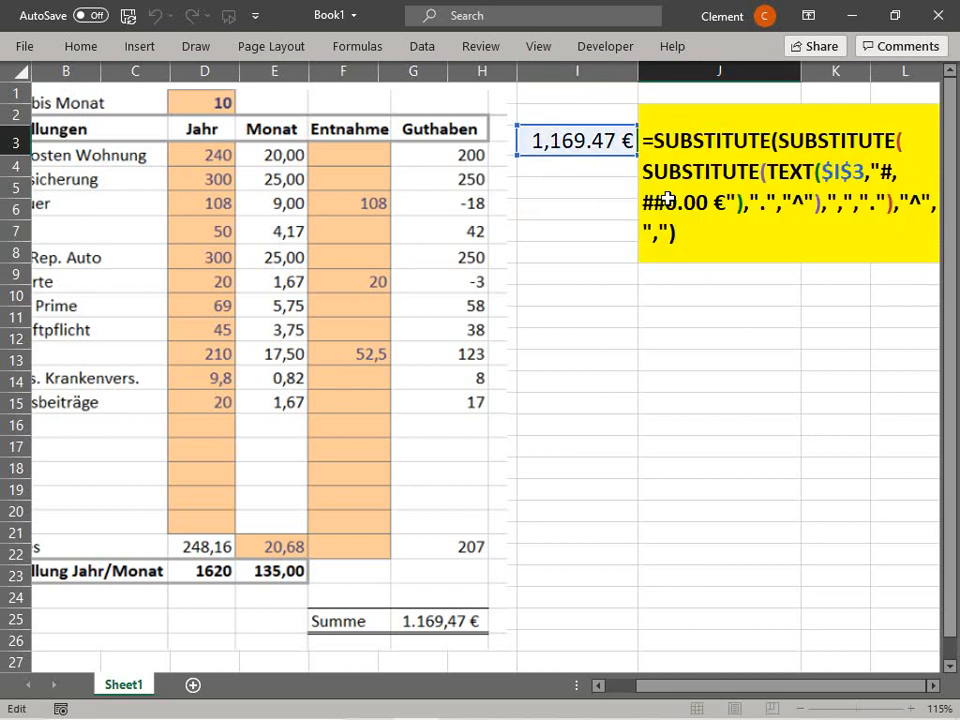
pyautogui.press('Return')
# Step: Enter 1000000 in cell I3 and widen column I enough to display the full amount
pyautogui.click(606, 152)
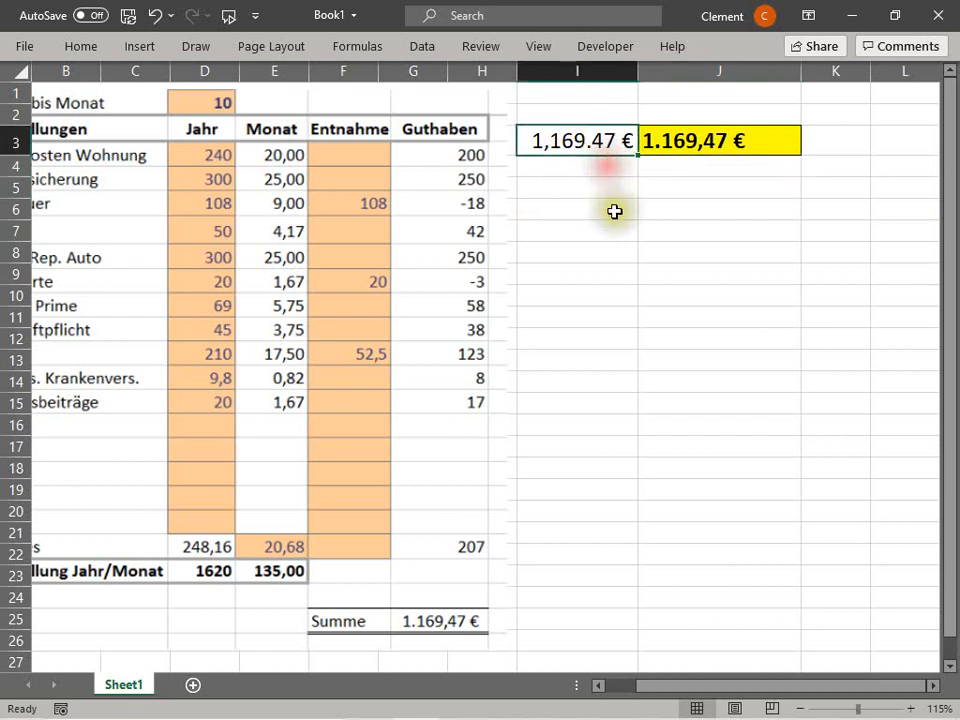
pyautogui.write('1000000')
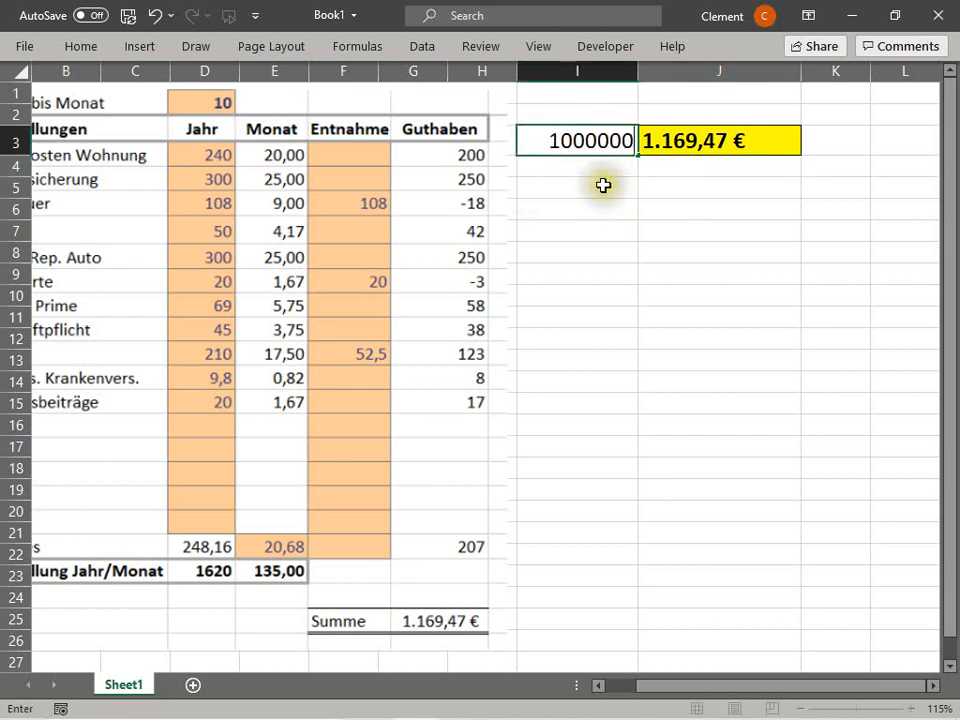
pyautogui.press('Return')
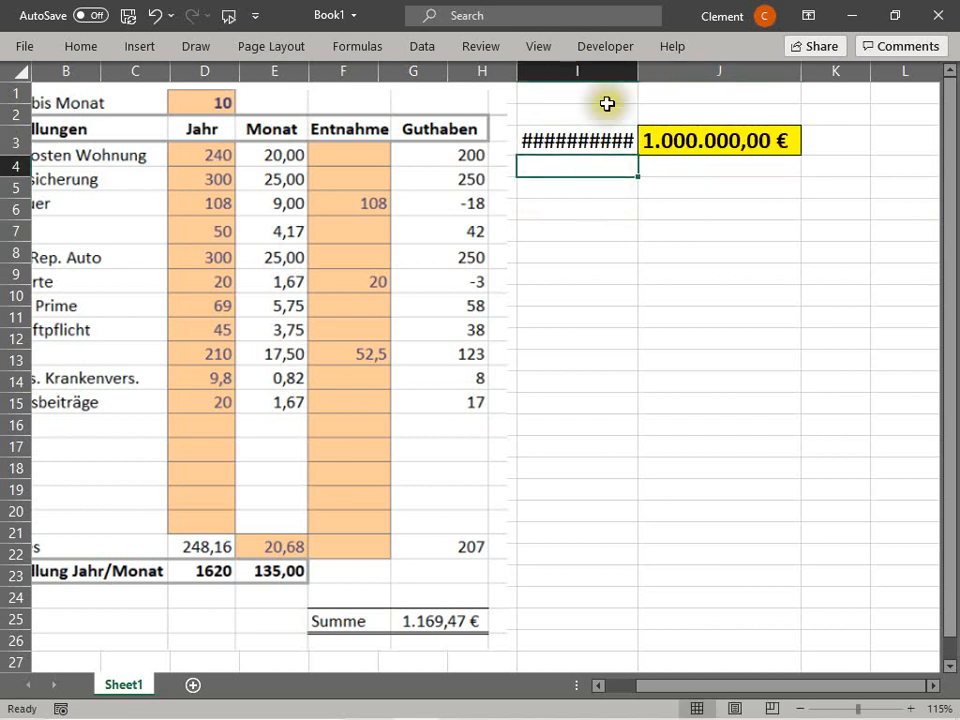
pyautogui.moveTo(638, 70); pyautogui.dragTo(696, 74)
# Step: Change the amount in cell I3 to 2000.10
pyautogui.click(609, 140)
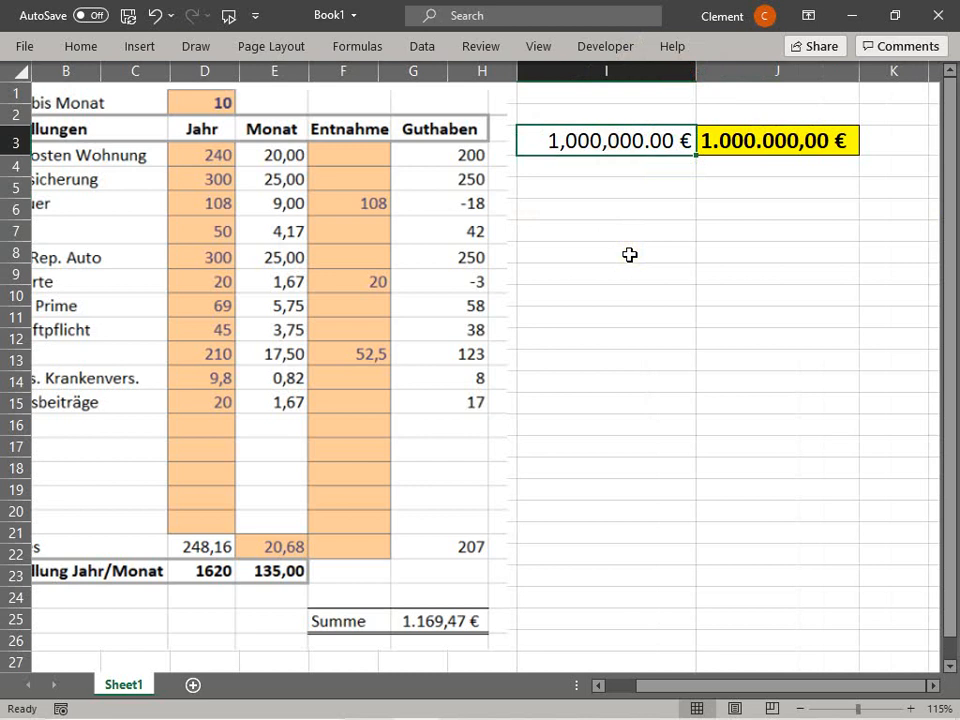
pyautogui.write('2')
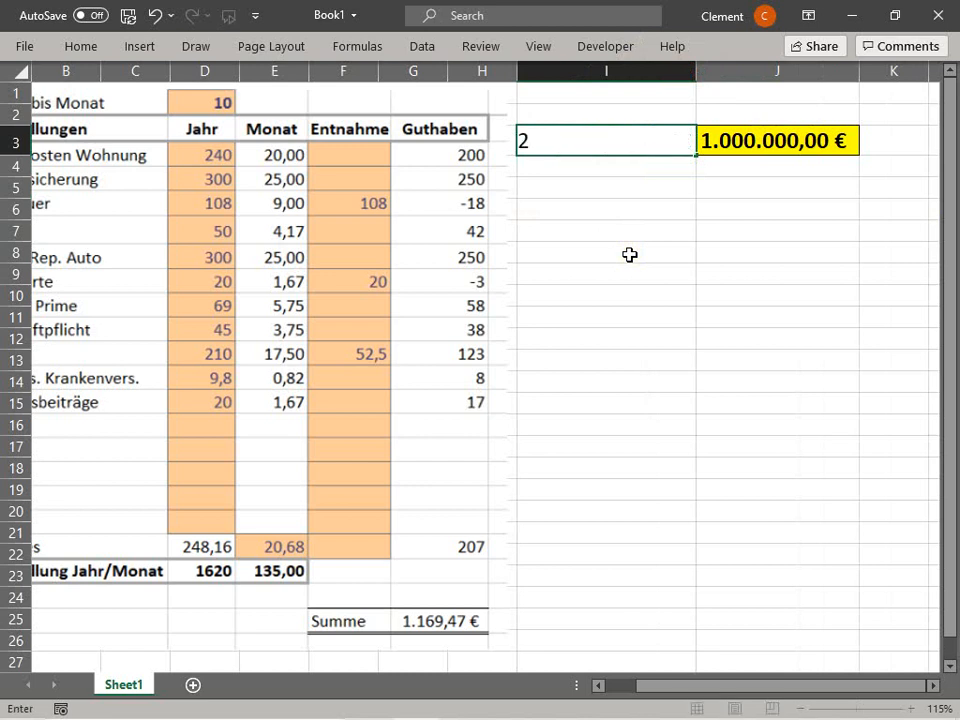
pyautogui.write('0000')
pyautogui.press('BackSpace')
pyautogui.press('BackSpace')
pyautogui.press('Return')
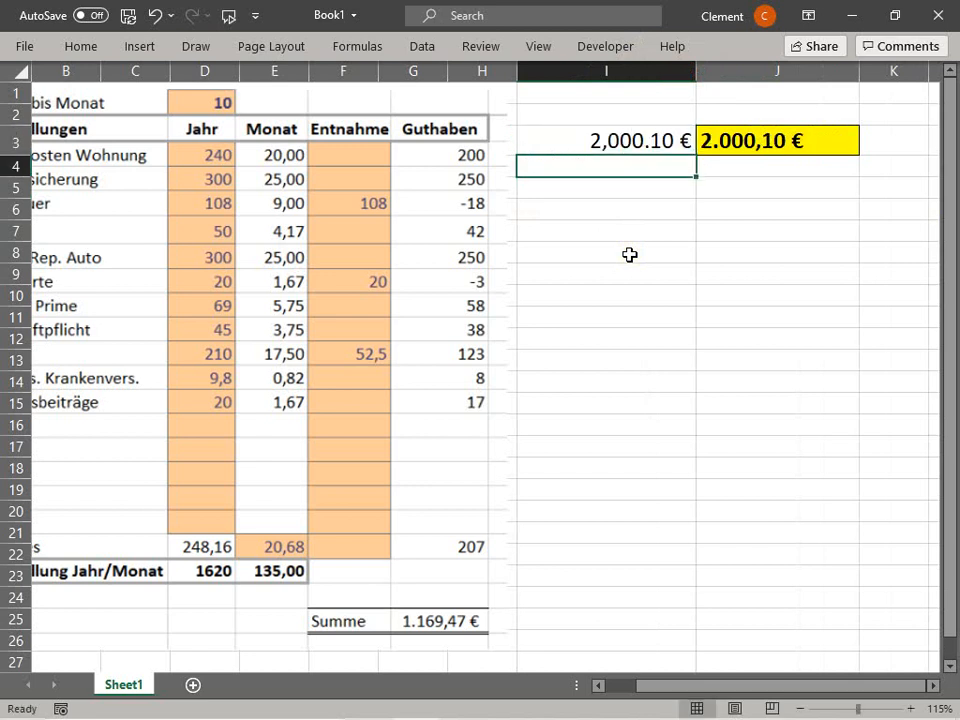
# Step: Narrow column I to fit the amount in I3 closely
pyautogui.click(741, 140)
pyautogui.moveTo(698, 79); pyautogui.dragTo(647, 79)
pyautogui.click(729, 181)
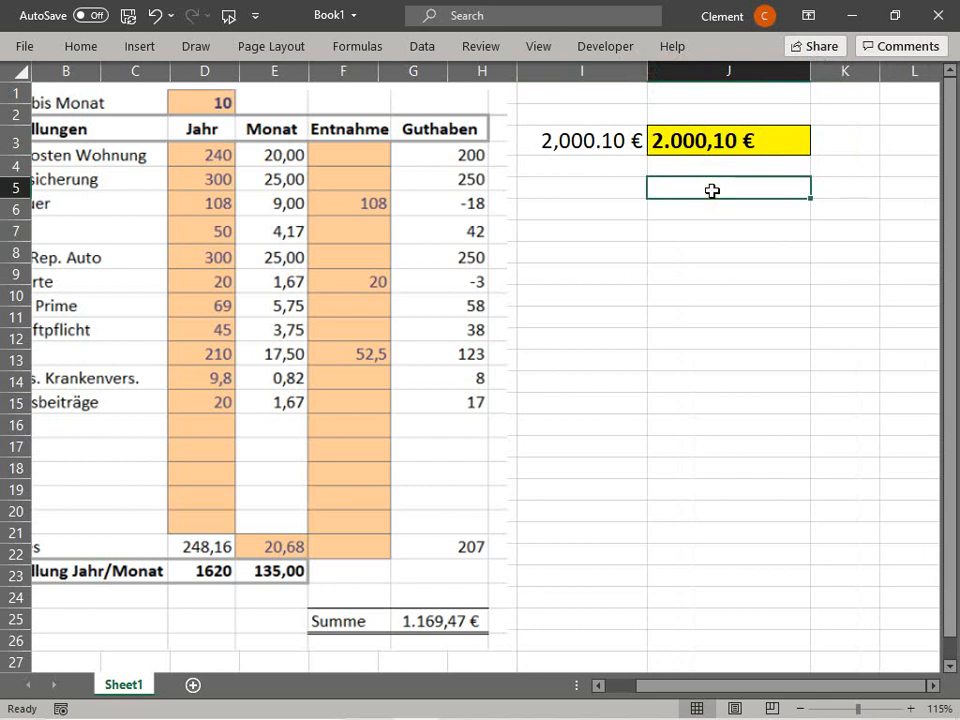
# Step: Copy the formula cell J3 into J4 directly below it
pyautogui.click(681, 136)
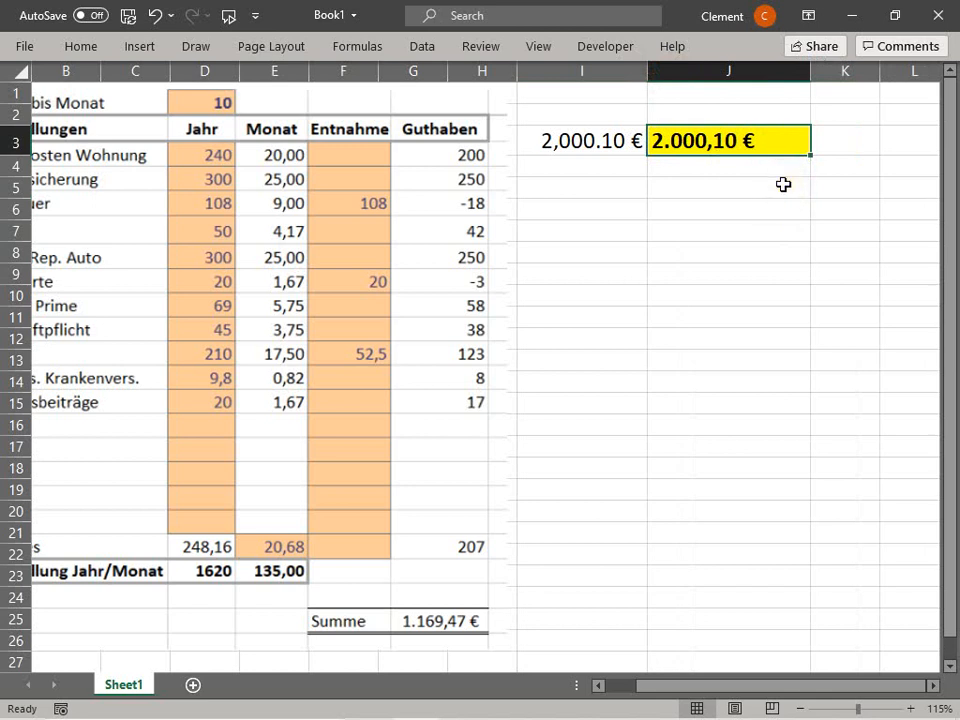
pyautogui.hotkey('ctrl', 'c')
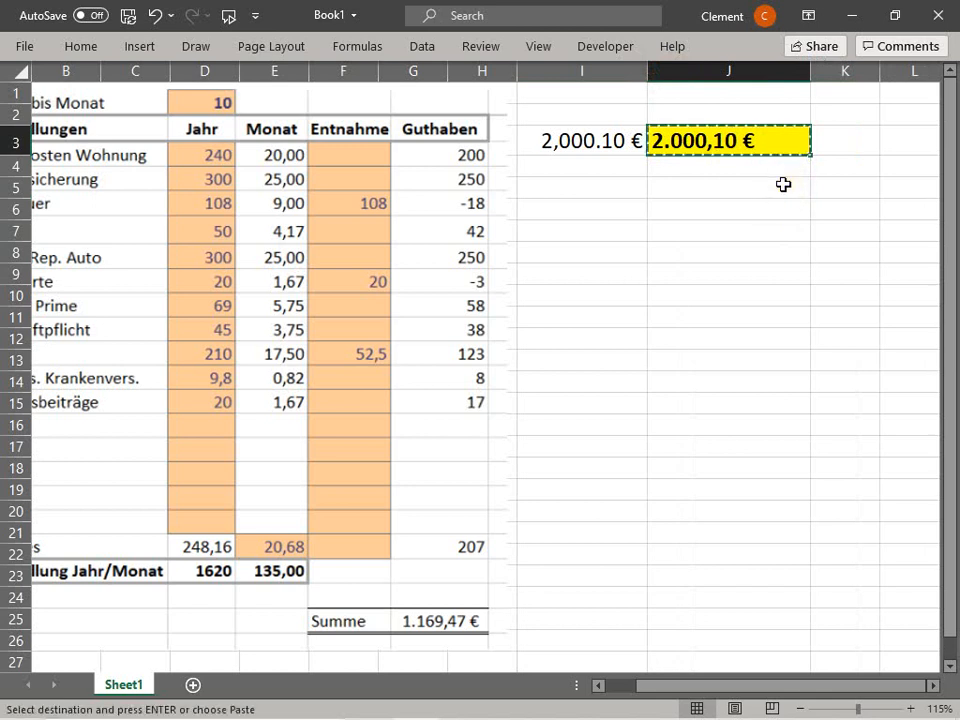
pyautogui.press('Down')
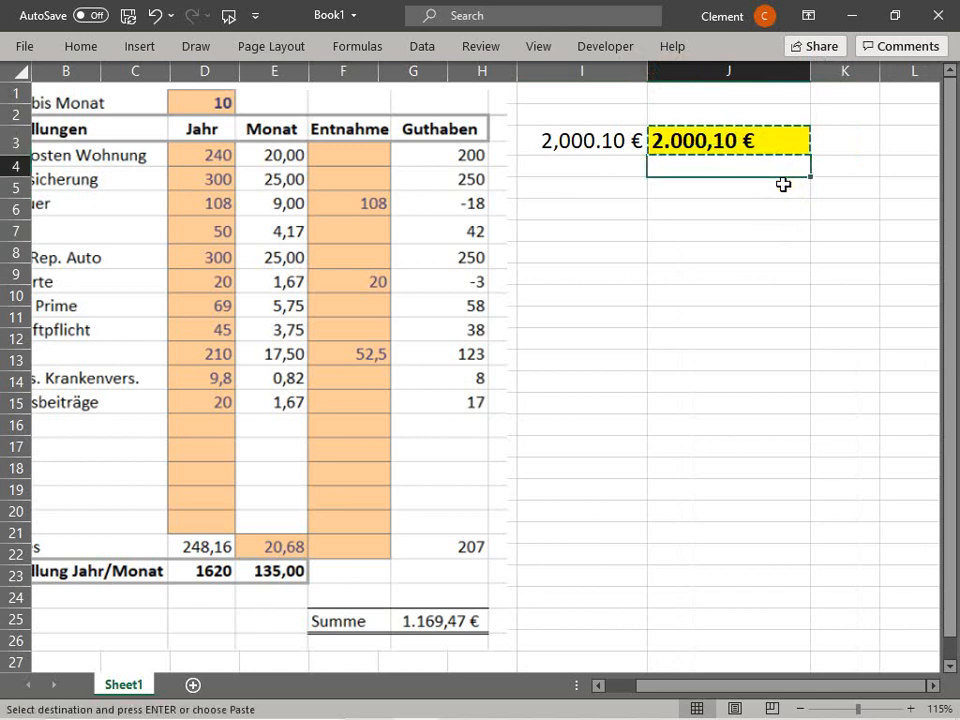
pyautogui.hotkey('ctrl', 'v')
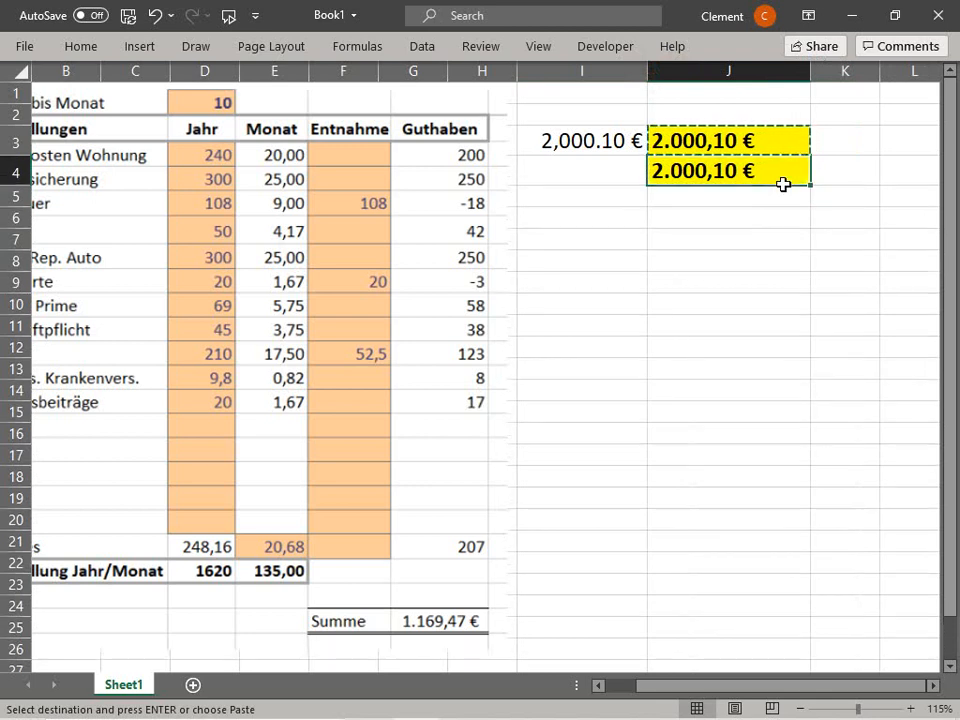
# Step: Remove the outermost SUBSTITUTE from J4, leaving =SUBSTITUTE(SUBSTITUTE(TEXT($I$3,"#,##0.00 €"),".","^"),",",".")
pyautogui.doubleClick(778, 168)
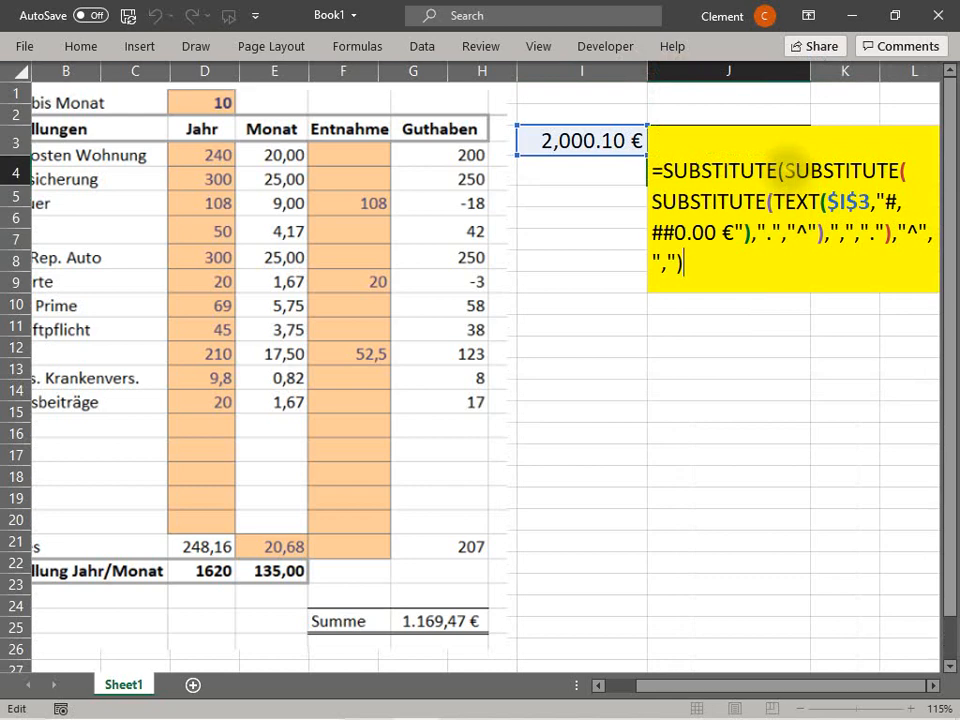
pyautogui.click(787, 168)
pyautogui.press('BackSpace')
pyautogui.press('BackSpace')
pyautogui.press('BackSpace')
pyautogui.press('BackSpace')
pyautogui.press('BackSpace')
pyautogui.press('BackSpace')
pyautogui.press('BackSpace')
pyautogui.press('BackSpace')
pyautogui.press('BackSpace')
pyautogui.press('BackSpace')
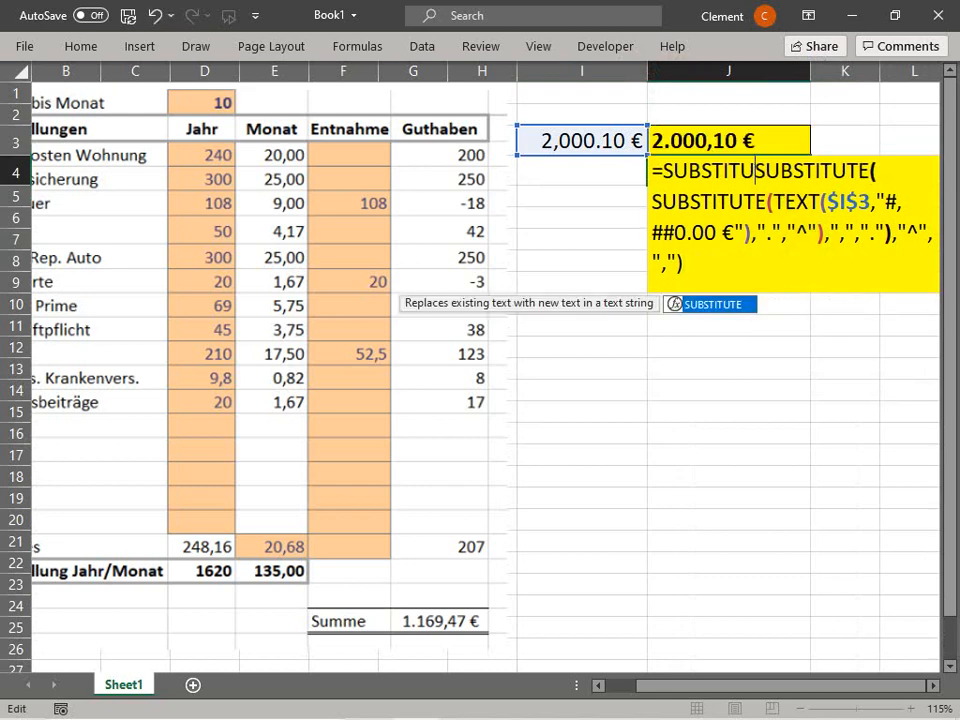
pyautogui.press('BackSpace')
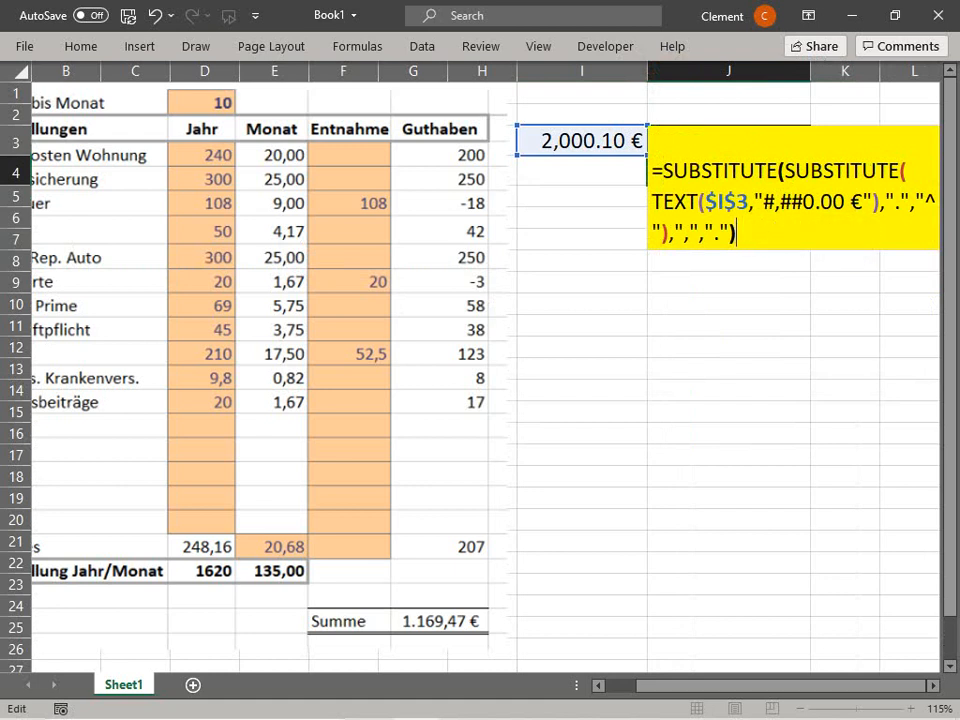
pyautogui.press('Return')
pyautogui.click(727, 281)
# Step: Copy the shortened formula from J4 into J5 directly below it
pyautogui.click(708, 172)
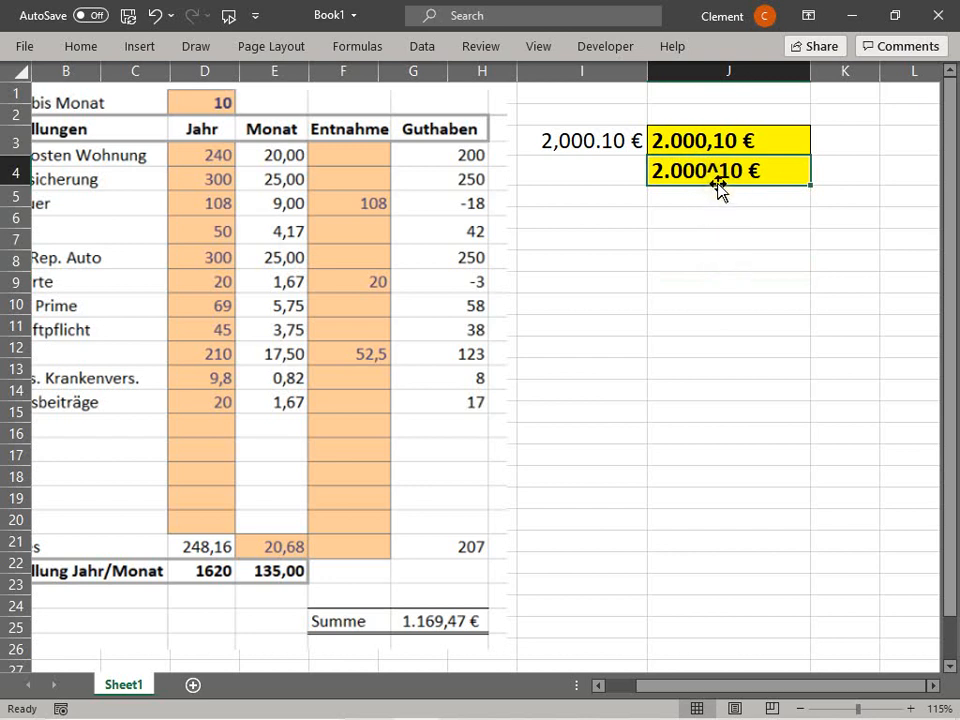
pyautogui.hotkey('ctrl', 'c')
pyautogui.press('Down')
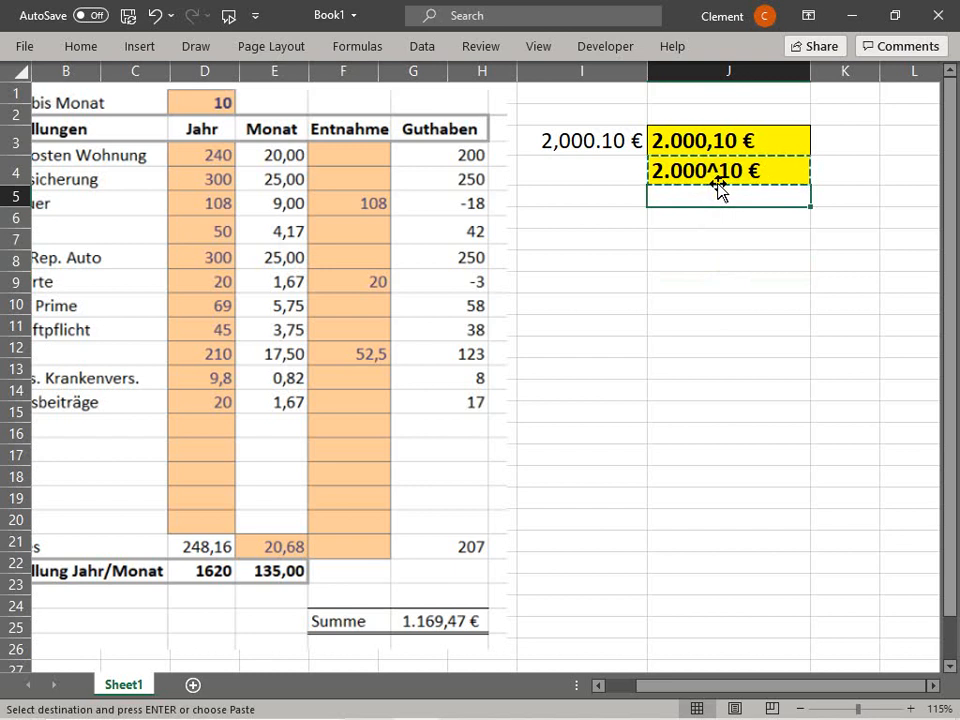
pyautogui.hotkey('ctrl', 'v')
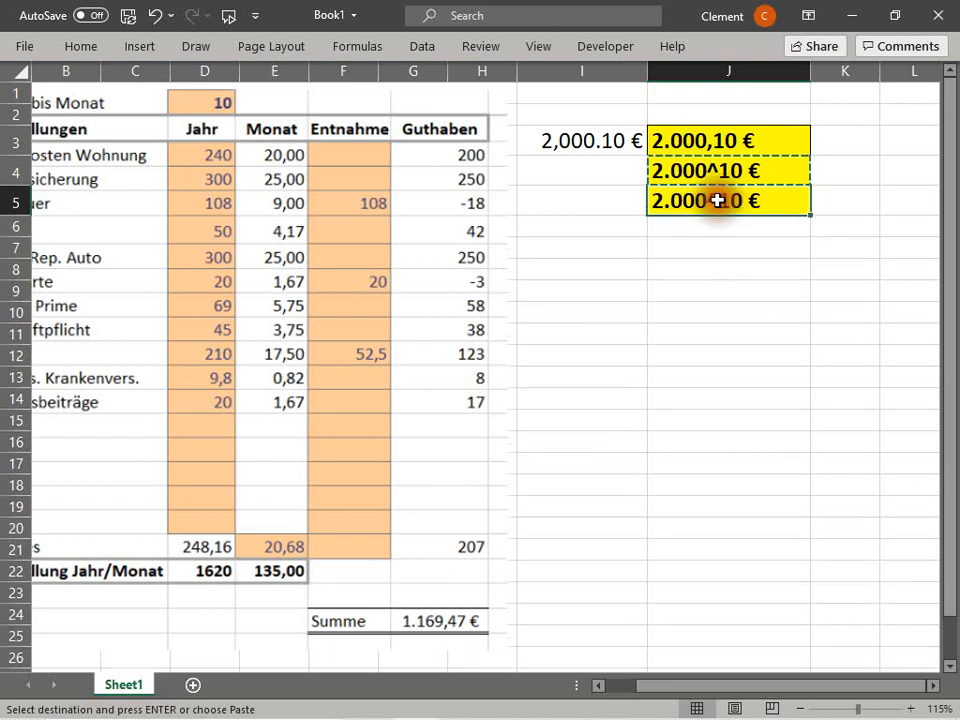
# Step: Remove the outer SUBSTITUTE from the formula in J5, leaving =SUBSTITUTE(TEXT($I$3,"#,##0.00 €"),".","^")
pyautogui.press('F2')
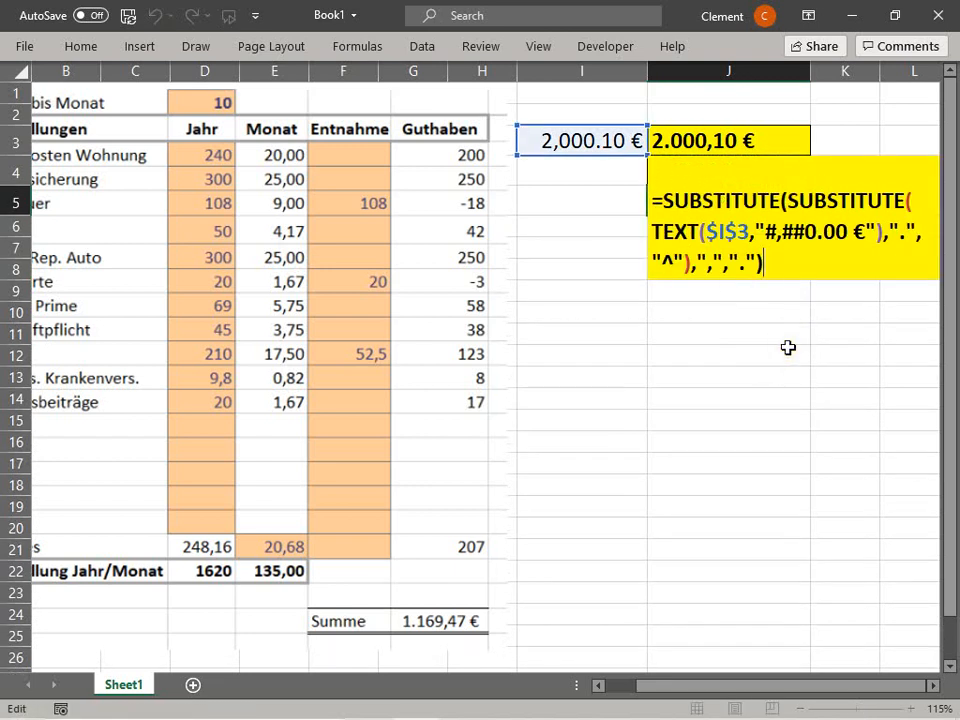
pyautogui.press('BackSpace')
pyautogui.press('BackSpace')
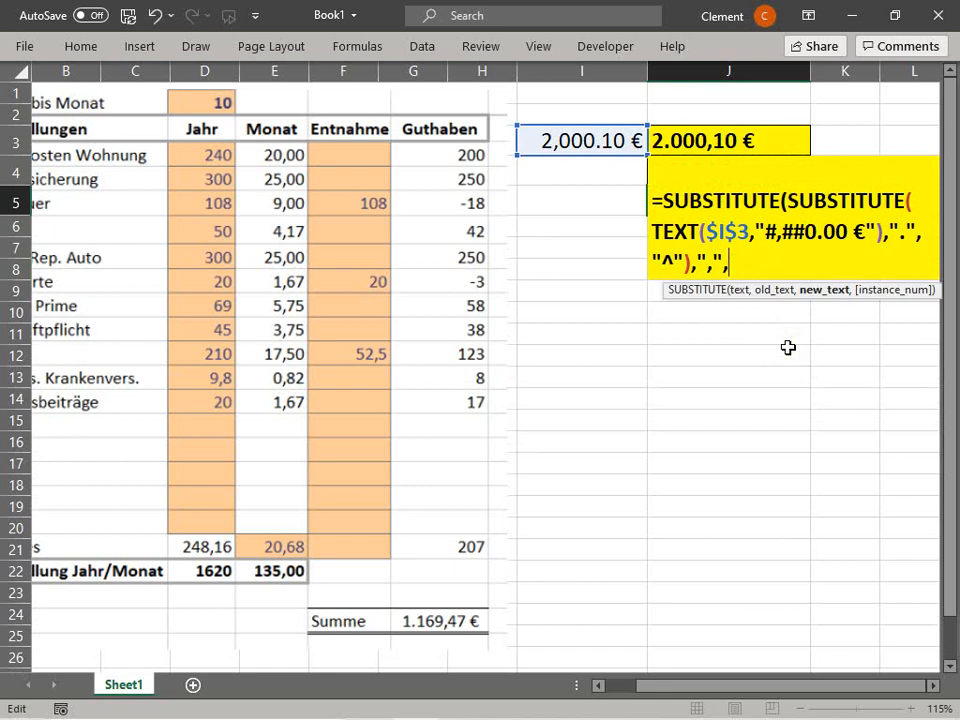
pyautogui.press('BackSpace')
pyautogui.press('BackSpace')
pyautogui.press('BackSpace')
pyautogui.click(786, 201)
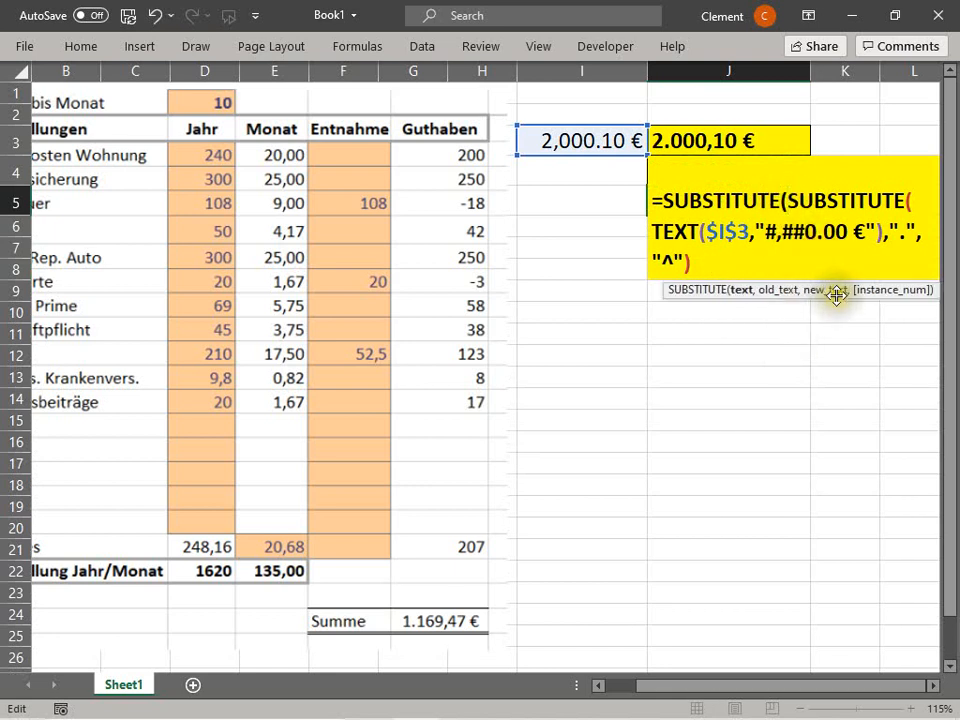
pyautogui.press('BackSpace')
pyautogui.press('BackSpace')
pyautogui.press('BackSpace')
pyautogui.press('BackSpace')
pyautogui.press('BackSpace')
pyautogui.press('BackSpace')
pyautogui.press('BackSpace')
pyautogui.press('BackSpace')
pyautogui.press('BackSpace')
pyautogui.press('BackSpace')
pyautogui.press('BackSpace')
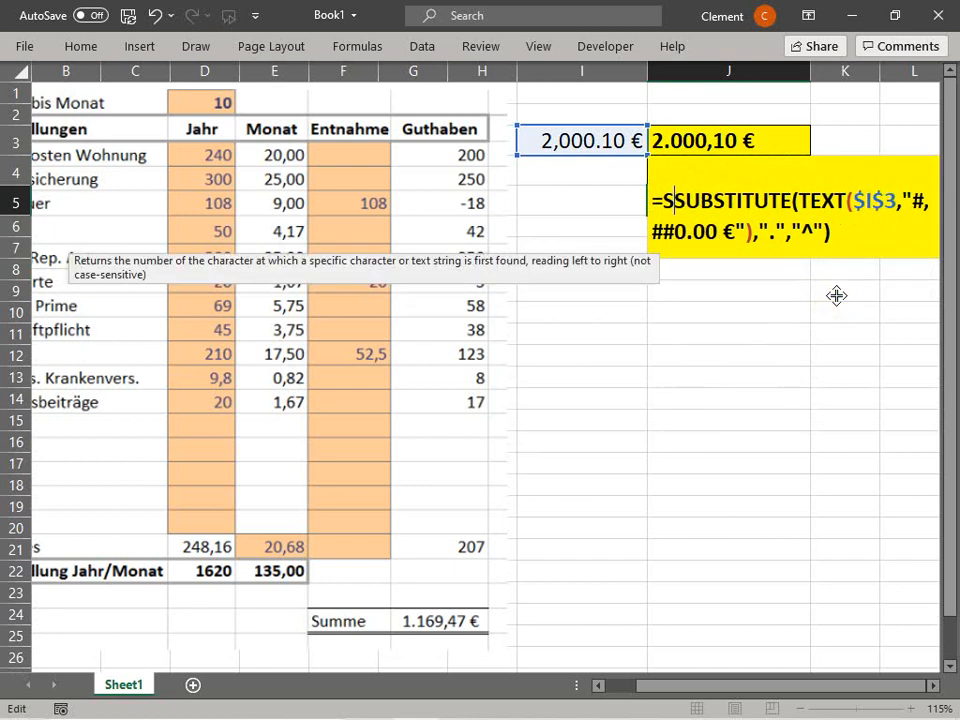
pyautogui.press('Return')
pyautogui.click(779, 307)
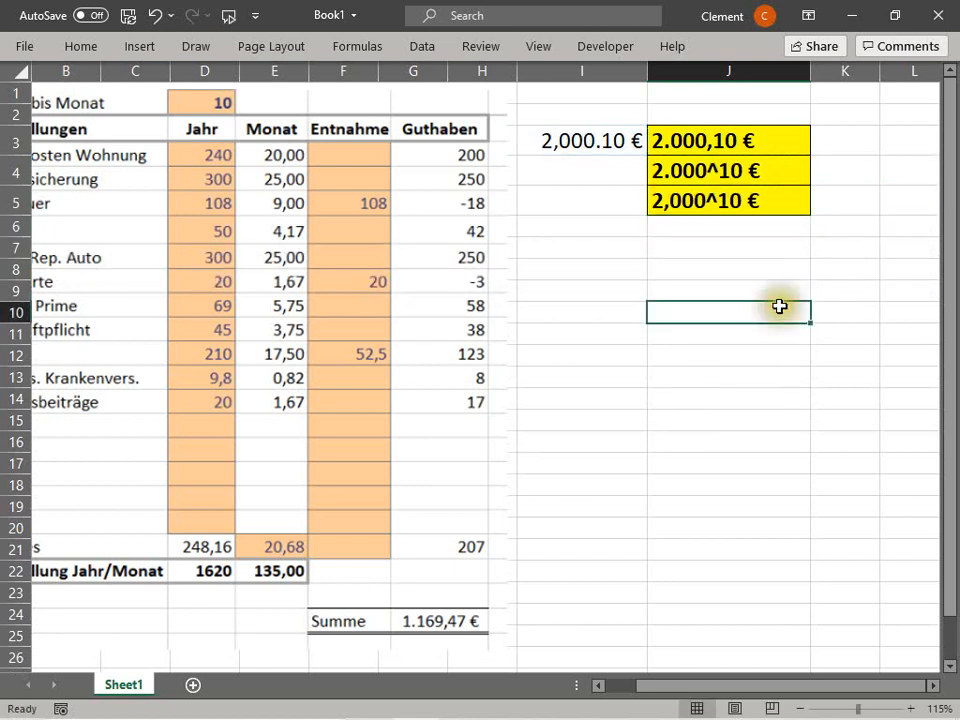
# Step: Examine the intermediate formulas in J5 and J4 against the source amount in I3, leaving them as they are
pyautogui.click(718, 199)
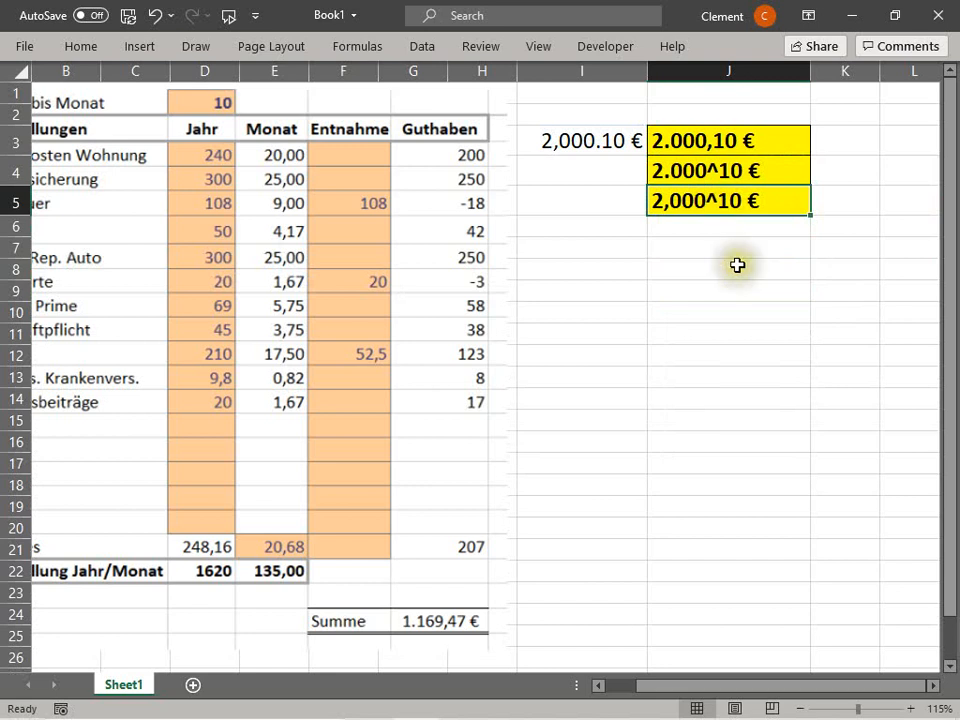
pyautogui.click(549, 132)
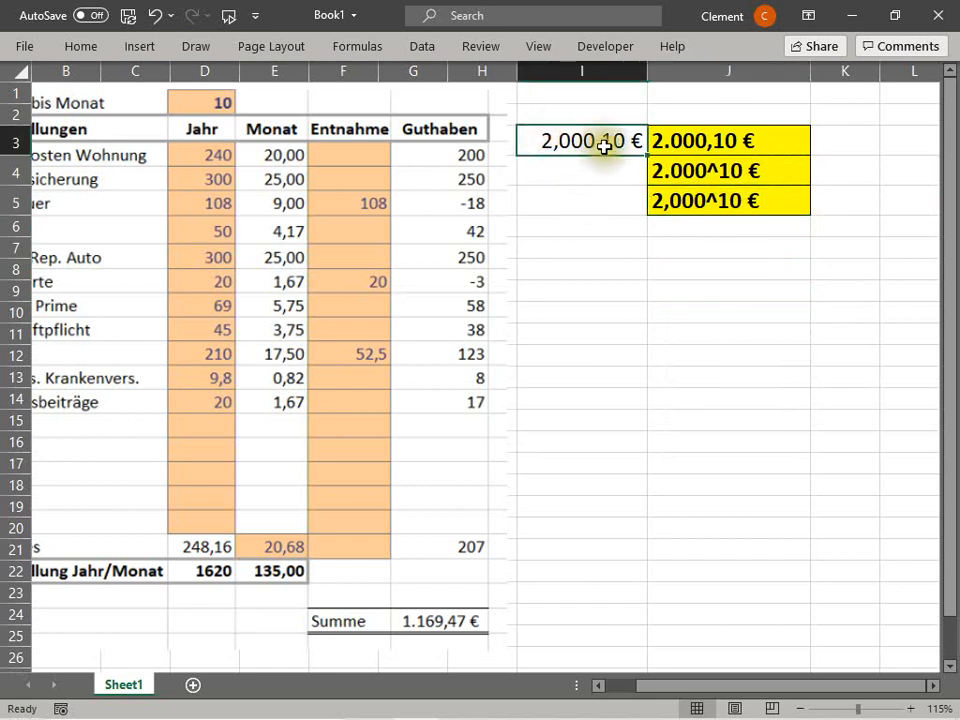
pyautogui.click(705, 203)
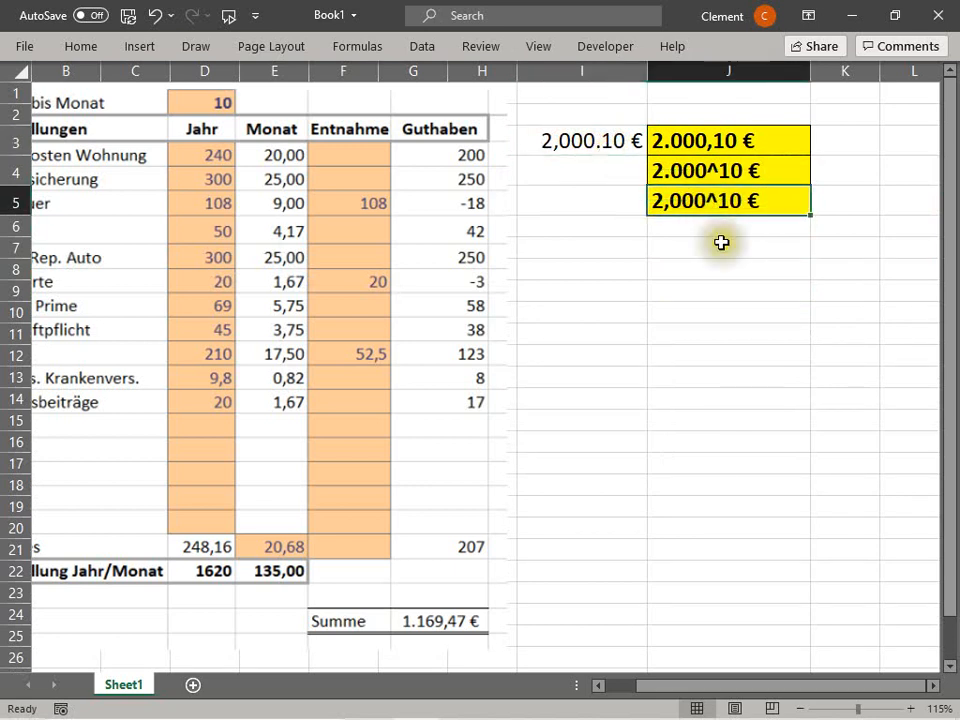
pyautogui.press('F2')
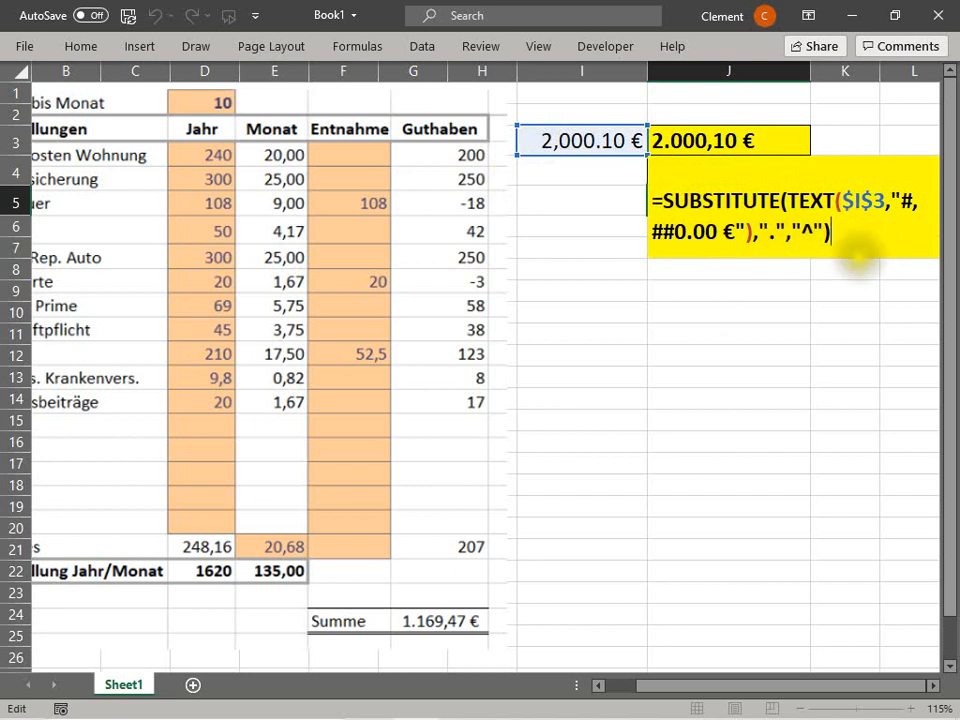
pyautogui.click(813, 232)
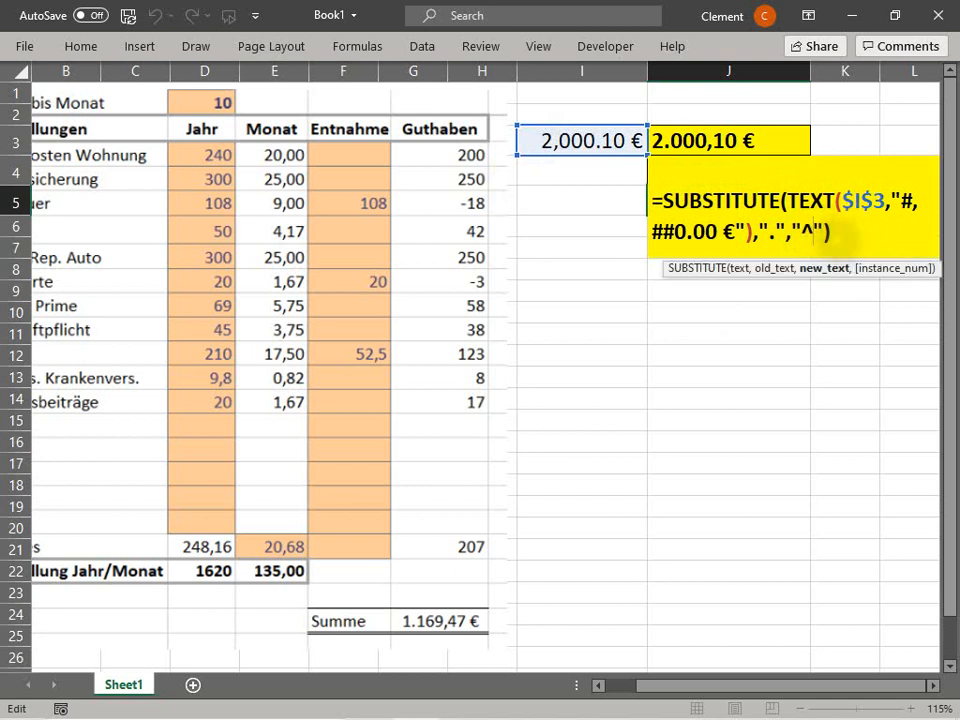
pyautogui.press('Return')
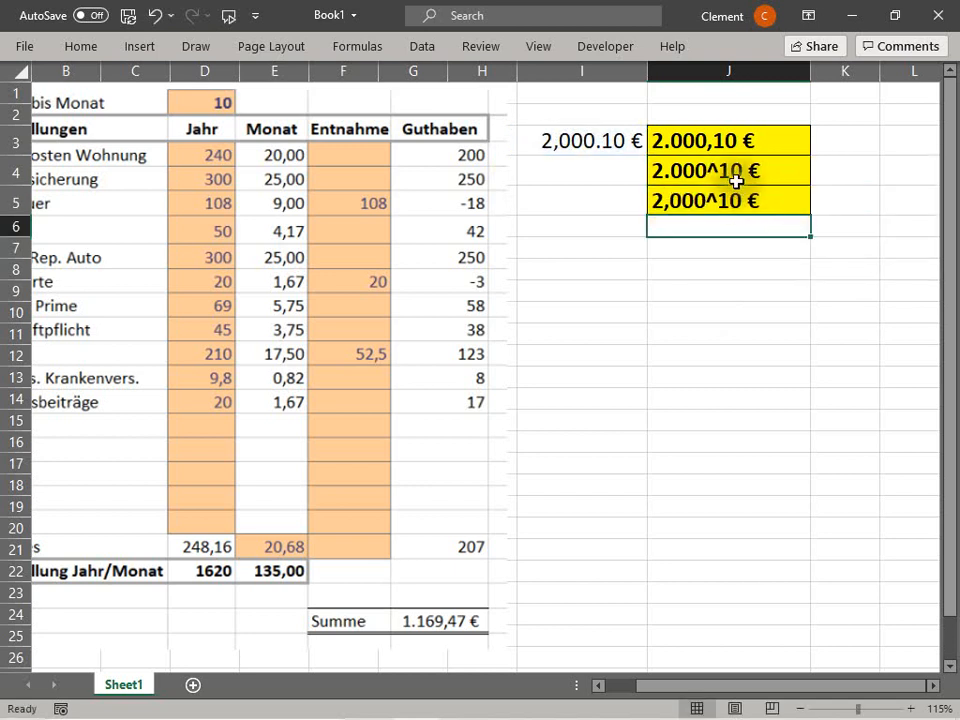
pyautogui.click(733, 173)
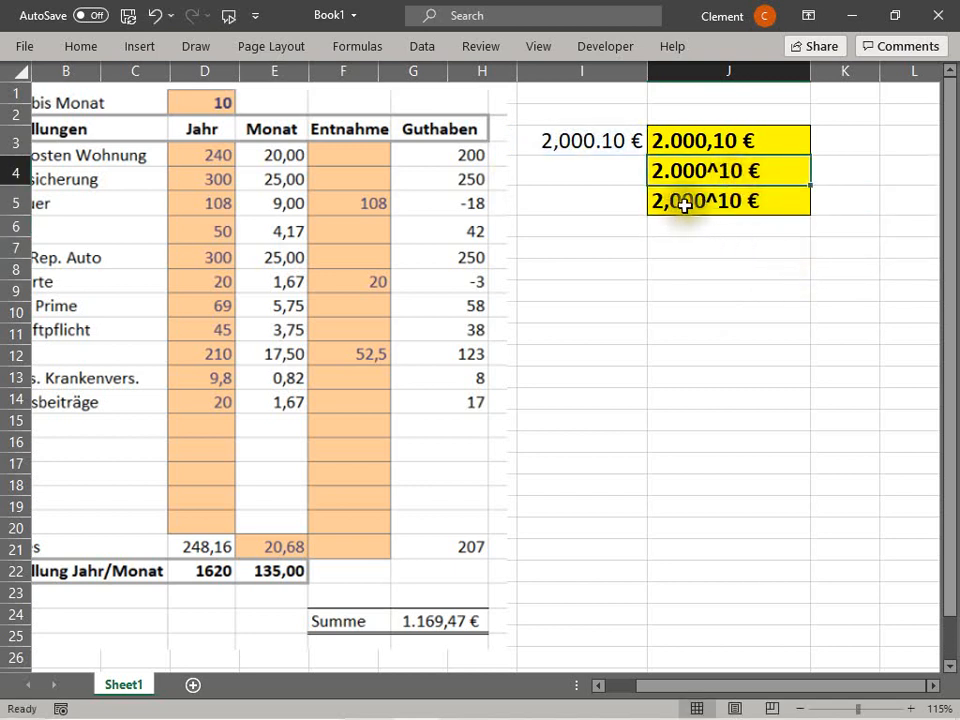
pyautogui.doubleClick(709, 175)
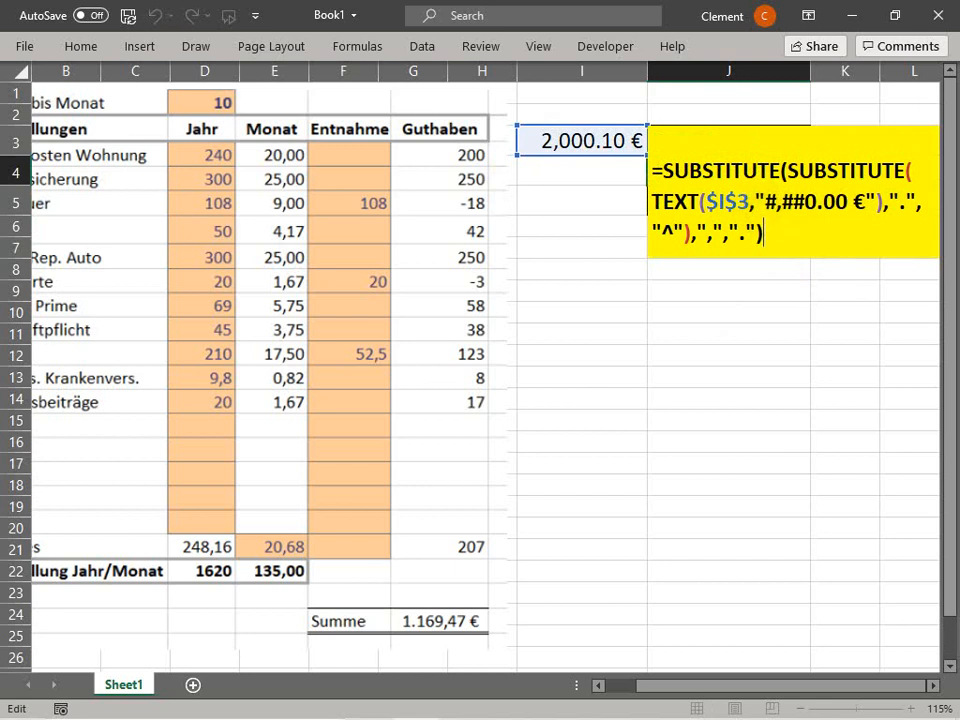
pyautogui.press('Return')
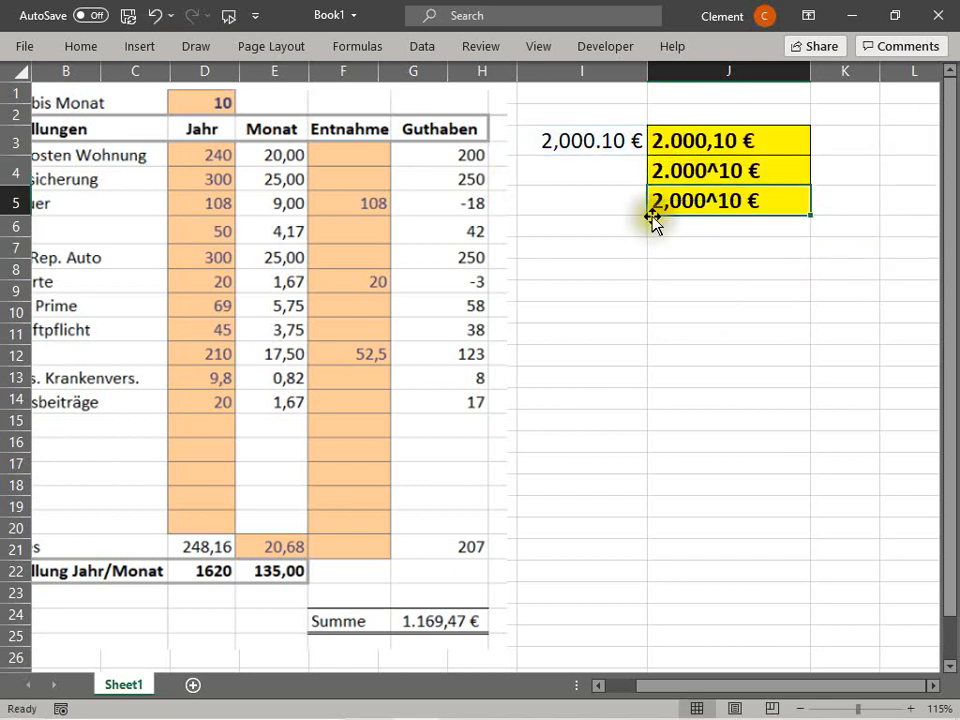
pyautogui.doubleClick(683, 172)
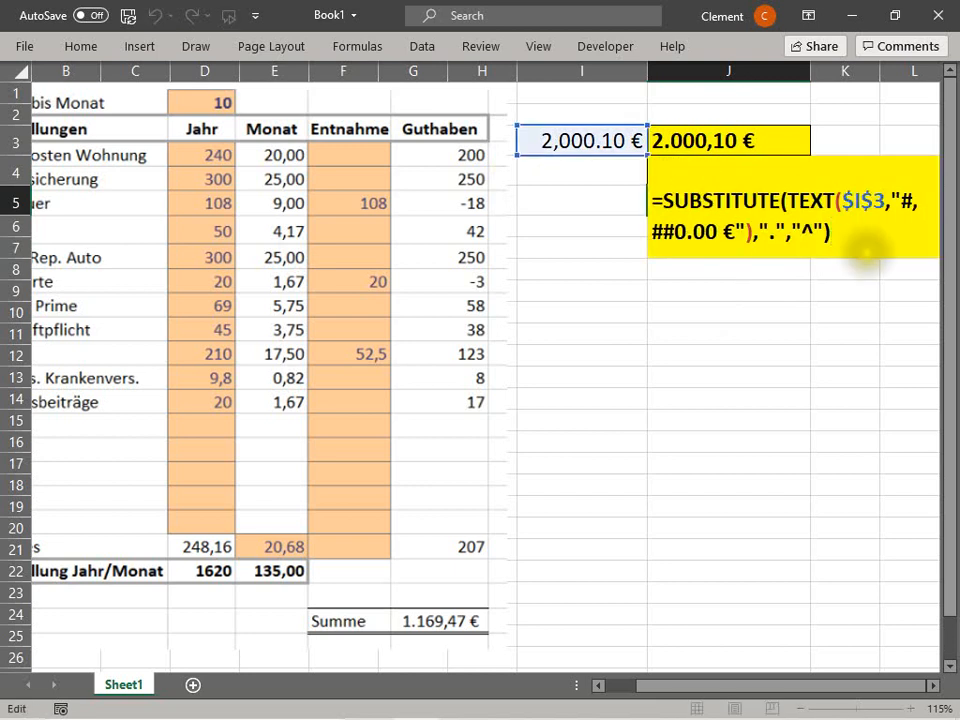
pyautogui.click(756, 235)
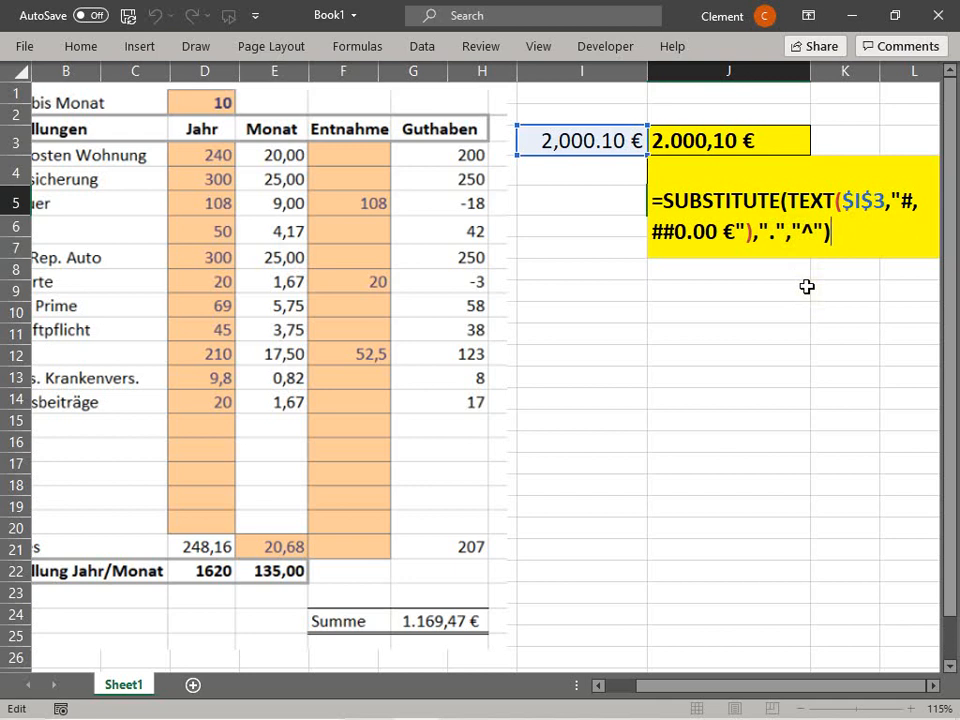
pyautogui.press('Return')
# Step: Examine the three nested SUBSTITUTE levels and their arguments in the full formula in J3
pyautogui.click(720, 141)
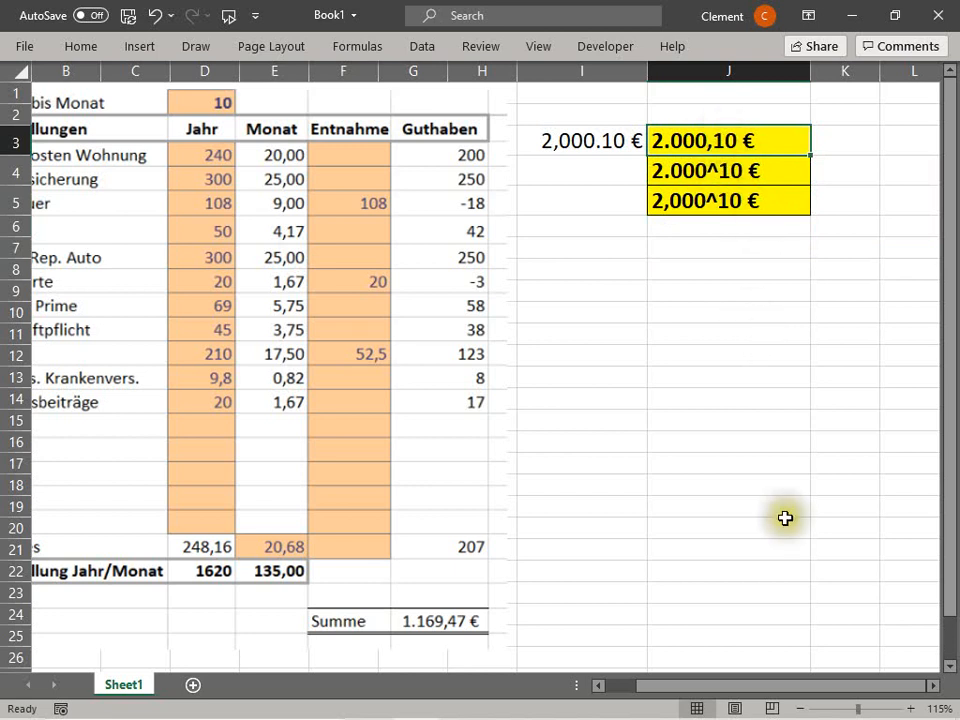
pyautogui.press('F2')
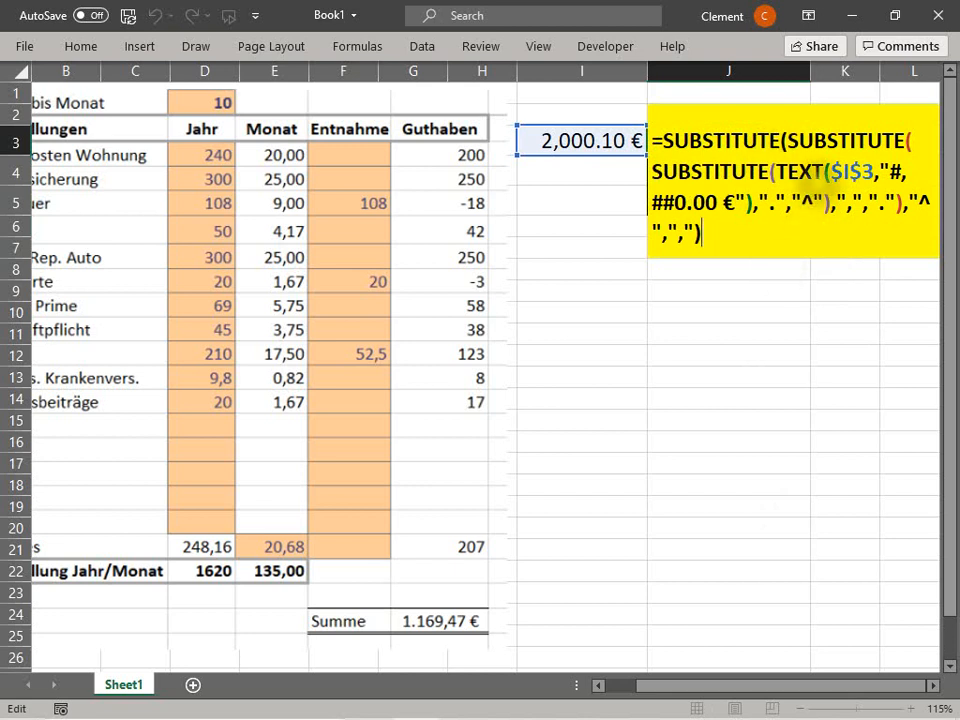
pyautogui.click(696, 232)
pyautogui.write(',')
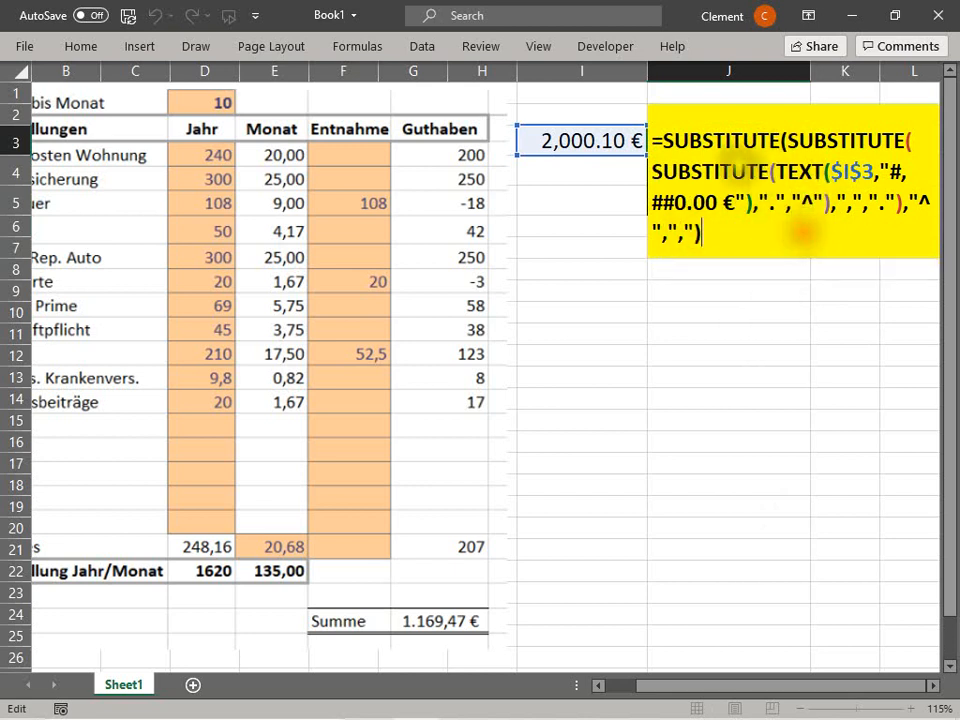
pyautogui.click(706, 140)
pyautogui.click(836, 134)
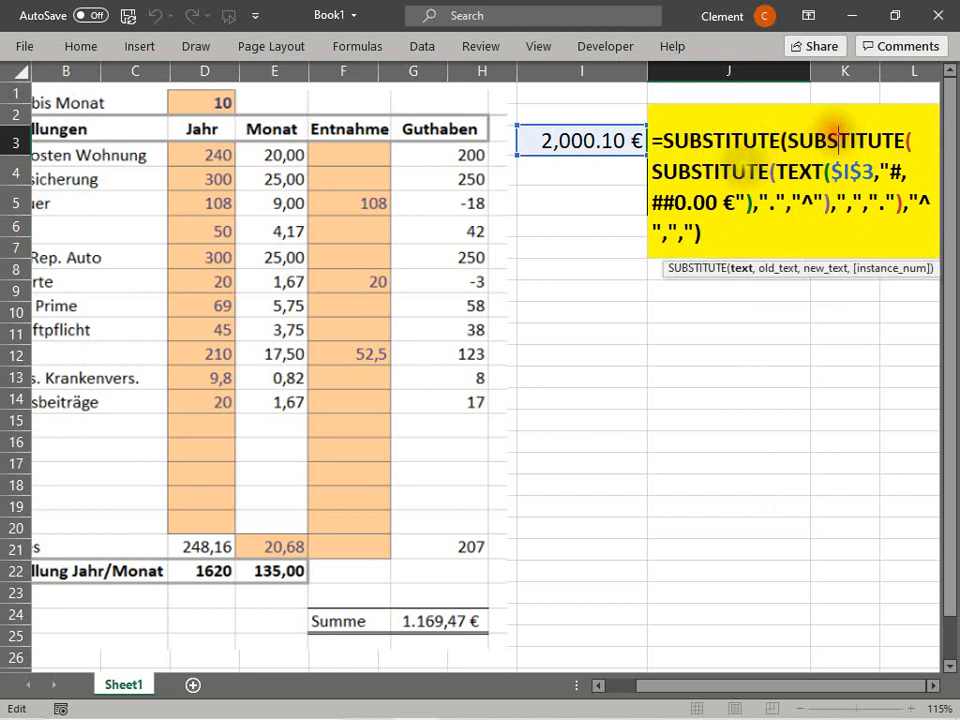
pyautogui.click(748, 171)
pyautogui.click(719, 237)
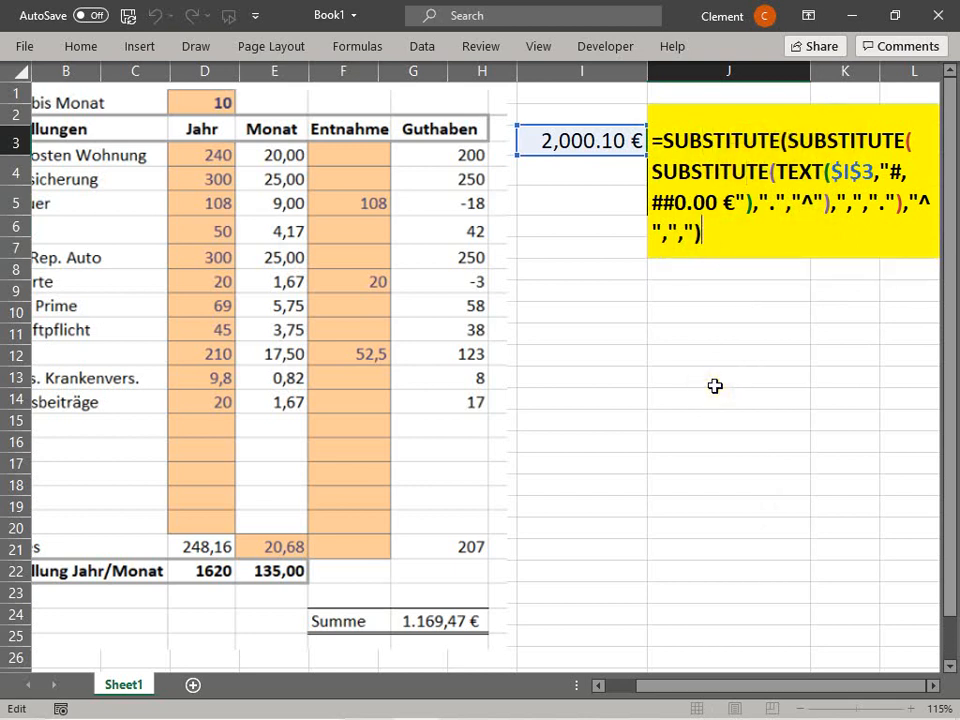
pyautogui.hotkey('shift', 'Return')
# Step: Compare the original amount in I3 with the converted one in J3, and review the complete J3 formula
pyautogui.click(554, 139)
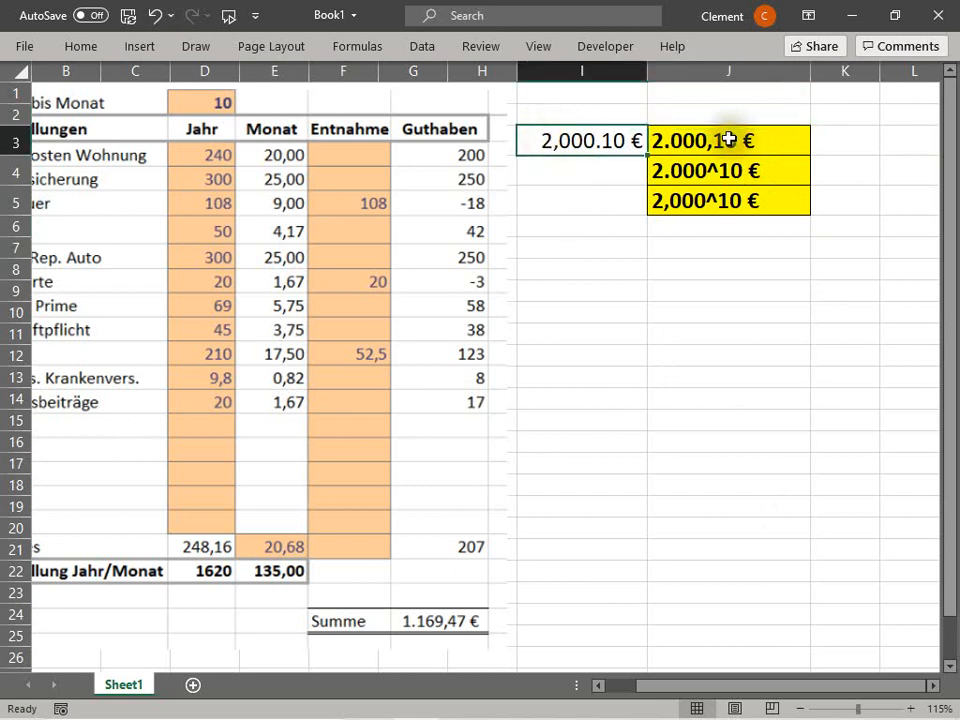
pyautogui.click(697, 143)
pyautogui.click(730, 360)
pyautogui.click(558, 225)
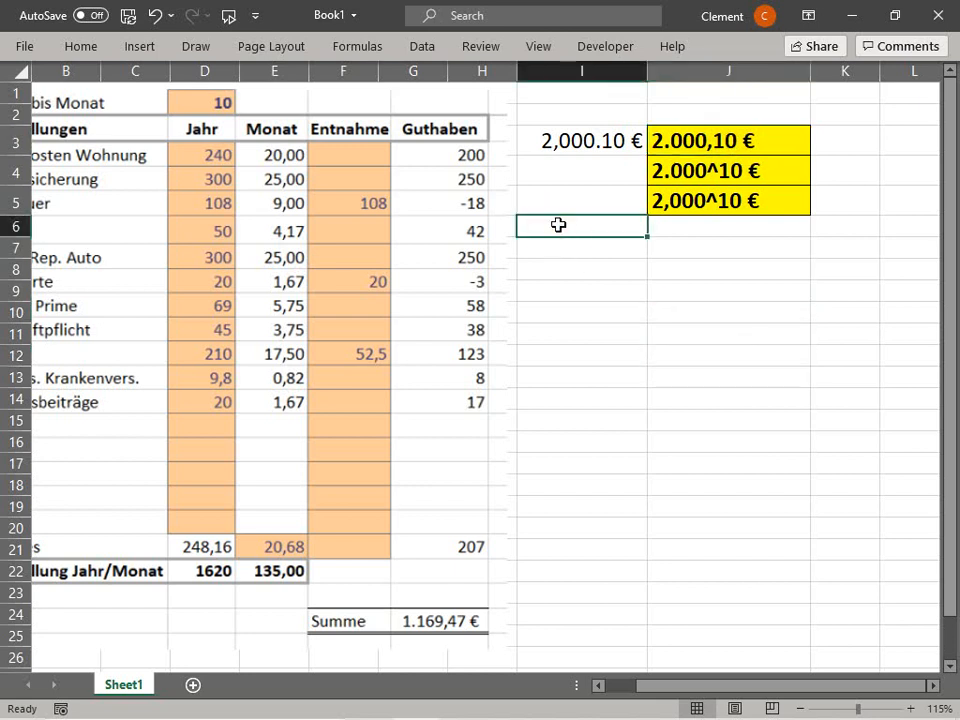
pyautogui.click(706, 143)
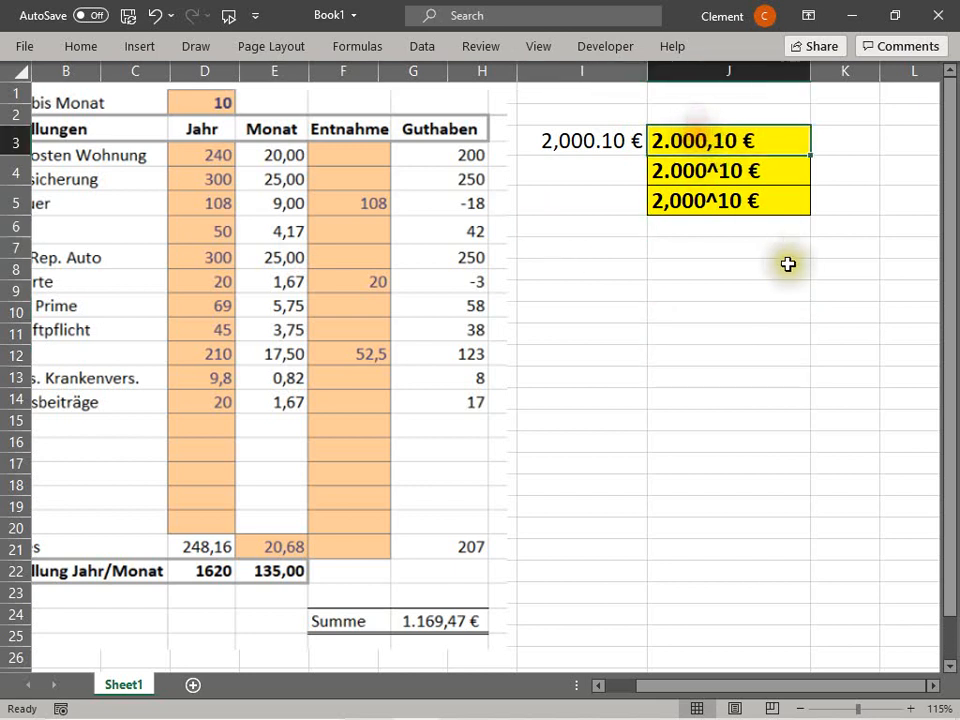
pyautogui.press('F2')
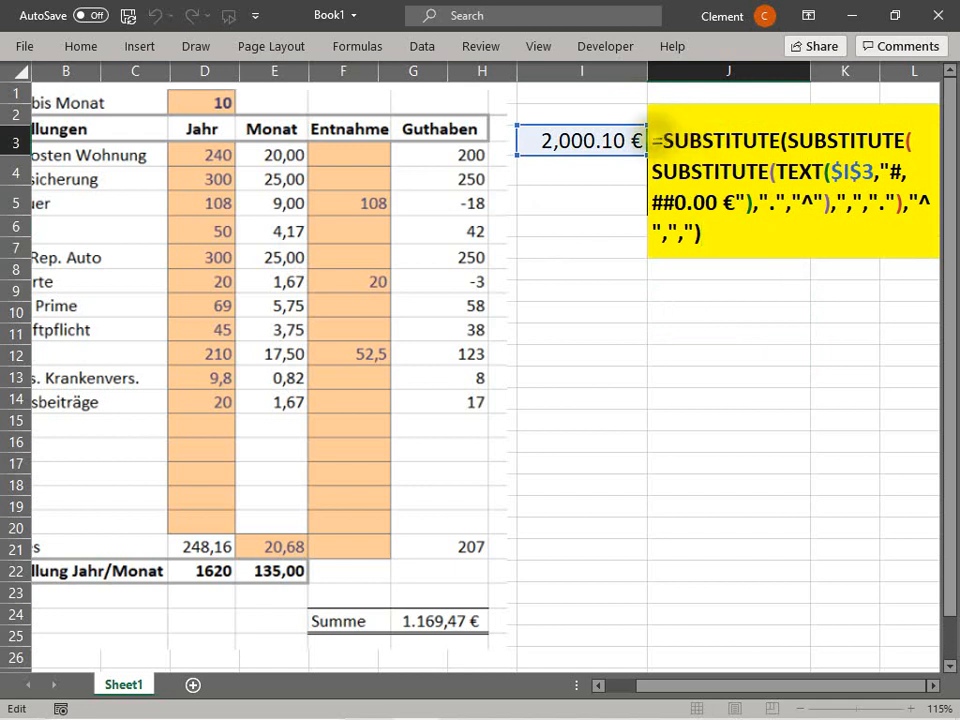
pyautogui.moveTo(655, 140); pyautogui.dragTo(730, 243)
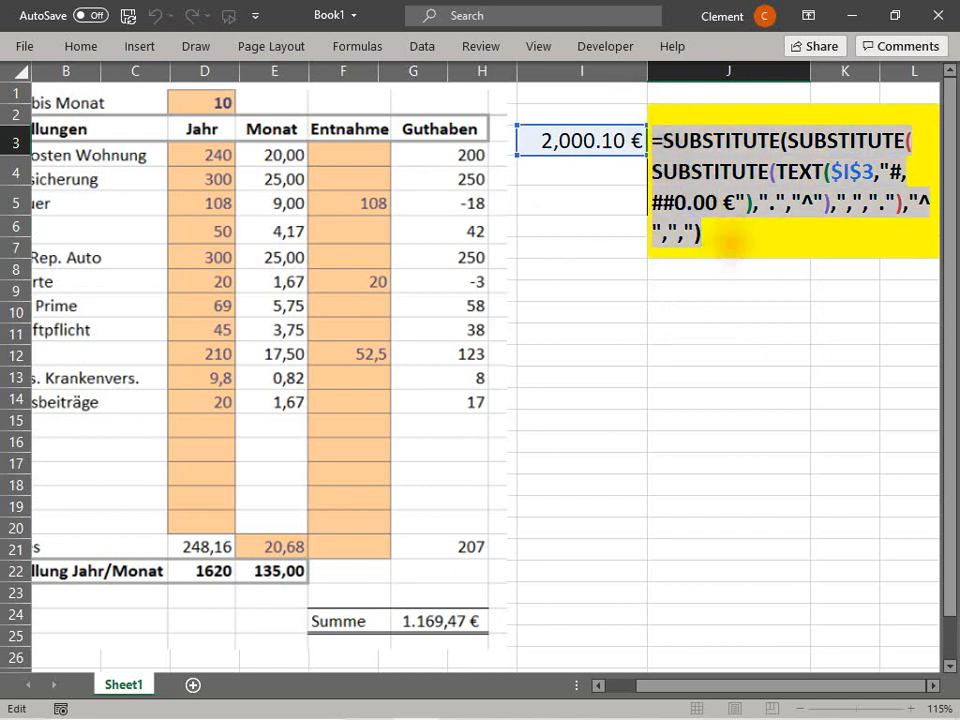
pyautogui.press('Escape')
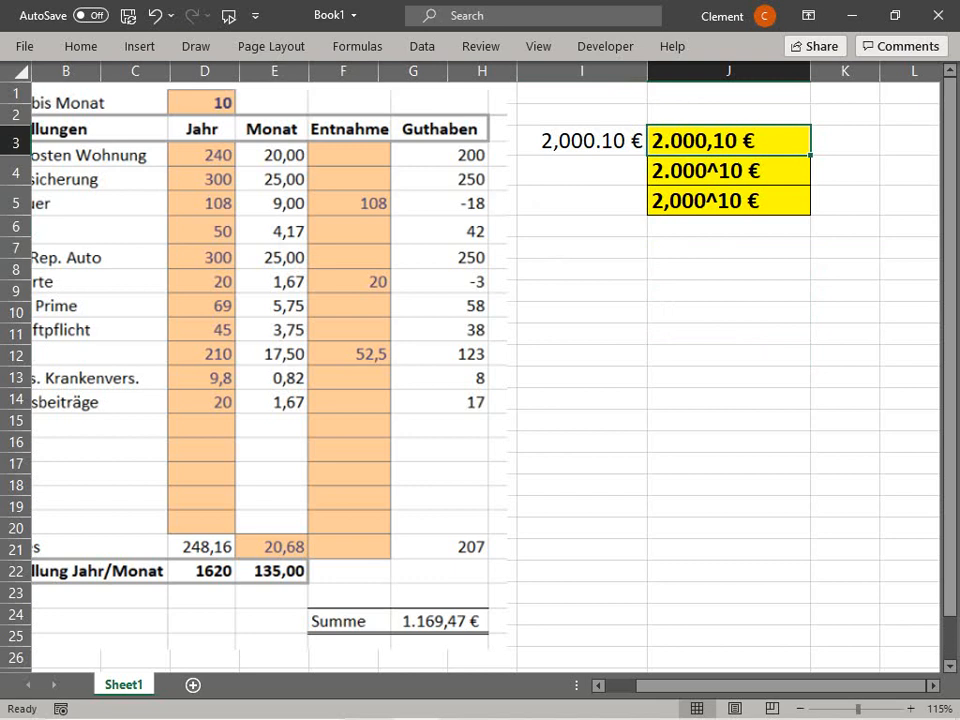
pyautogui.click(731, 250)
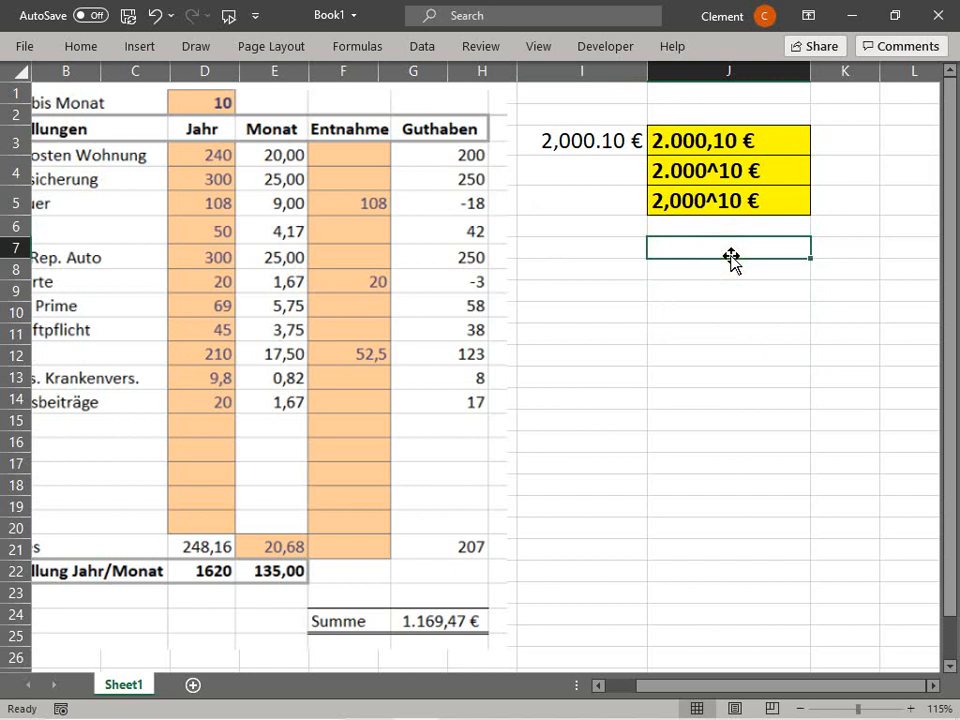
pyautogui.click(580, 141)
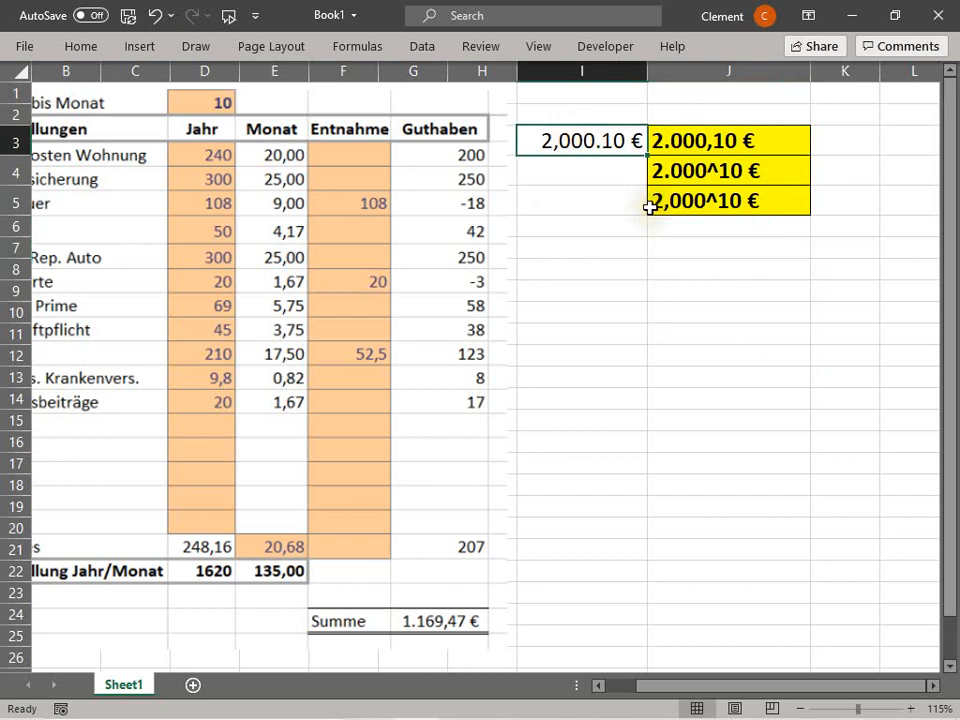
pyautogui.click(553, 142)
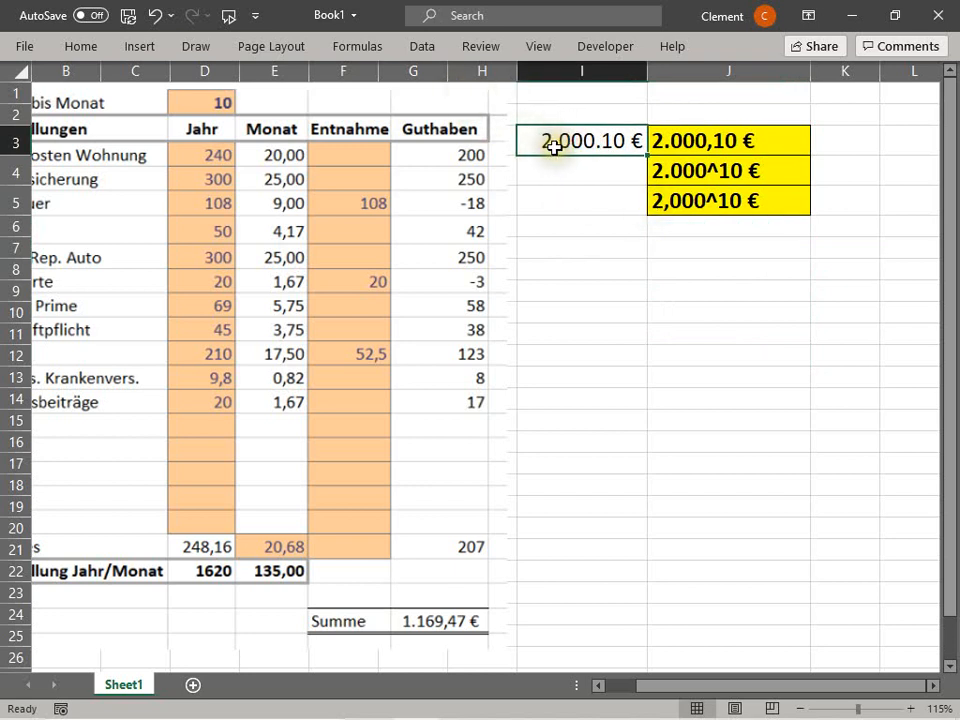
pyautogui.click(699, 141)
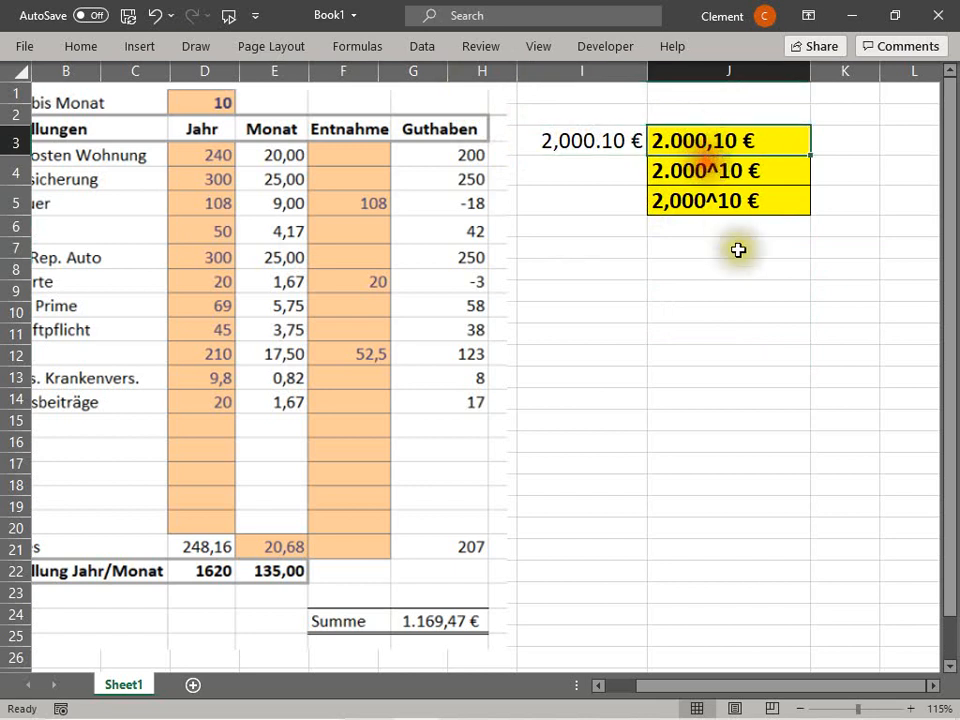
pyautogui.click(726, 75)
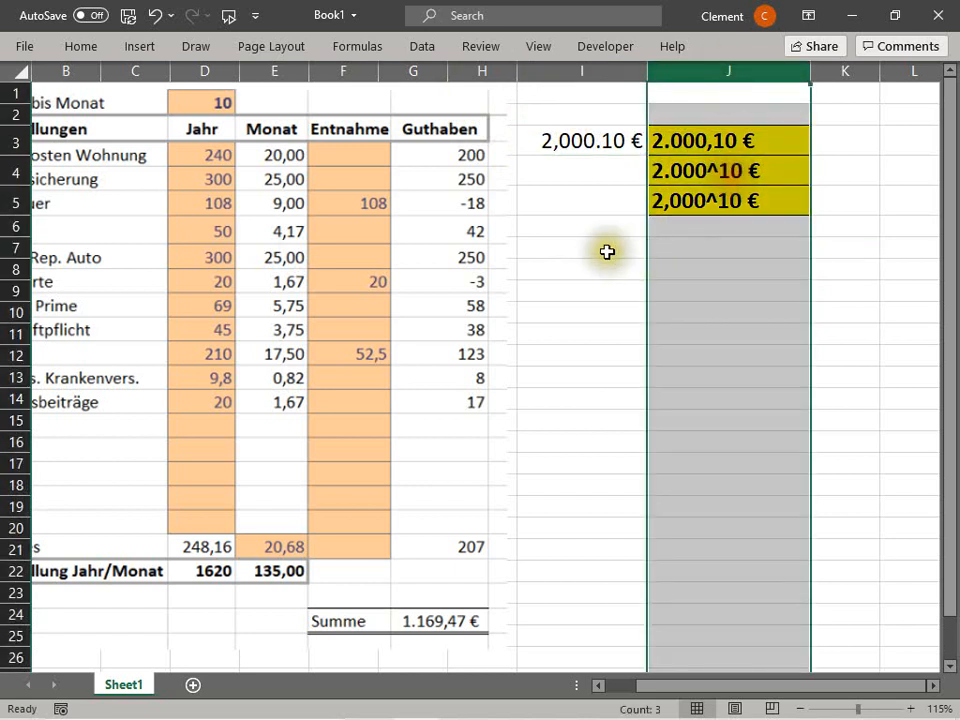
pyautogui.click(609, 250)
pyautogui.click(720, 138)
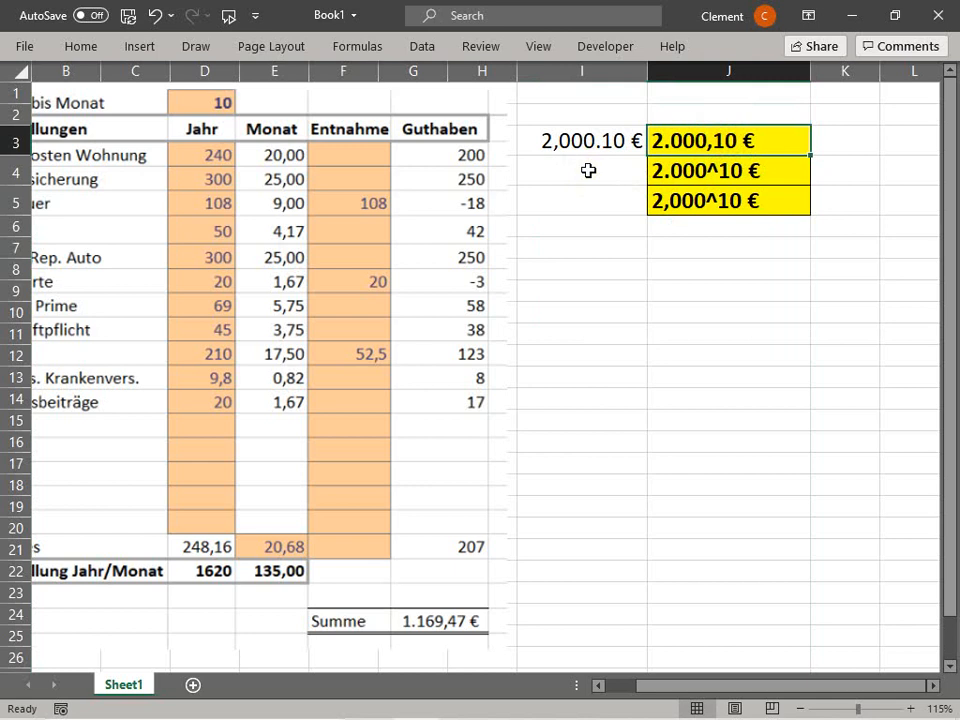
# Step: Hide column I so that only the converted amounts in column J show
pyautogui.click(570, 73)
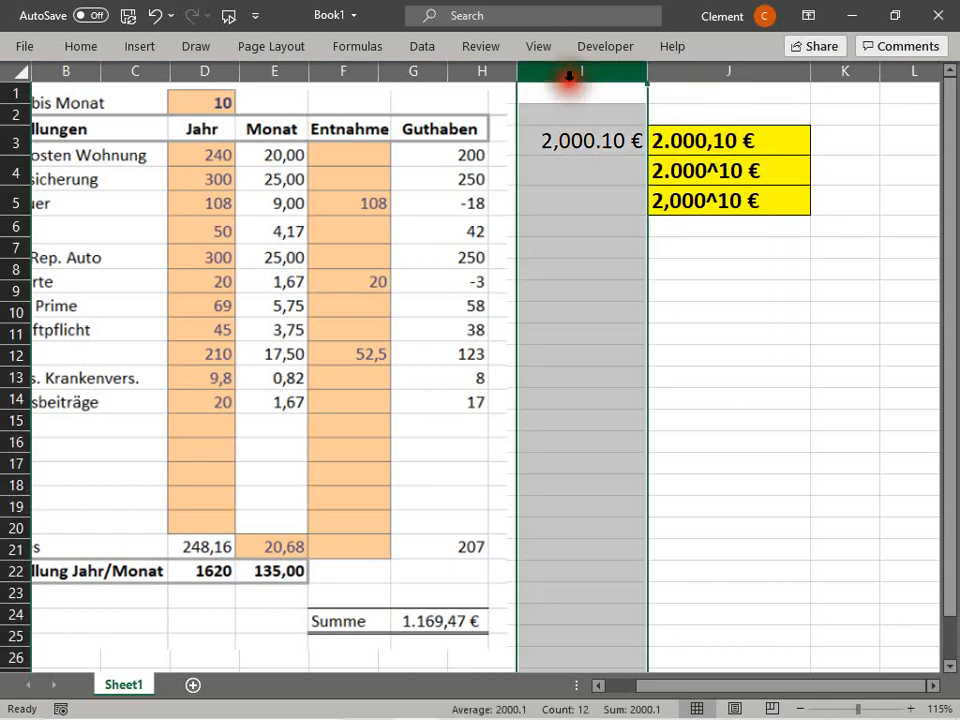
pyautogui.rightClick(572, 84)
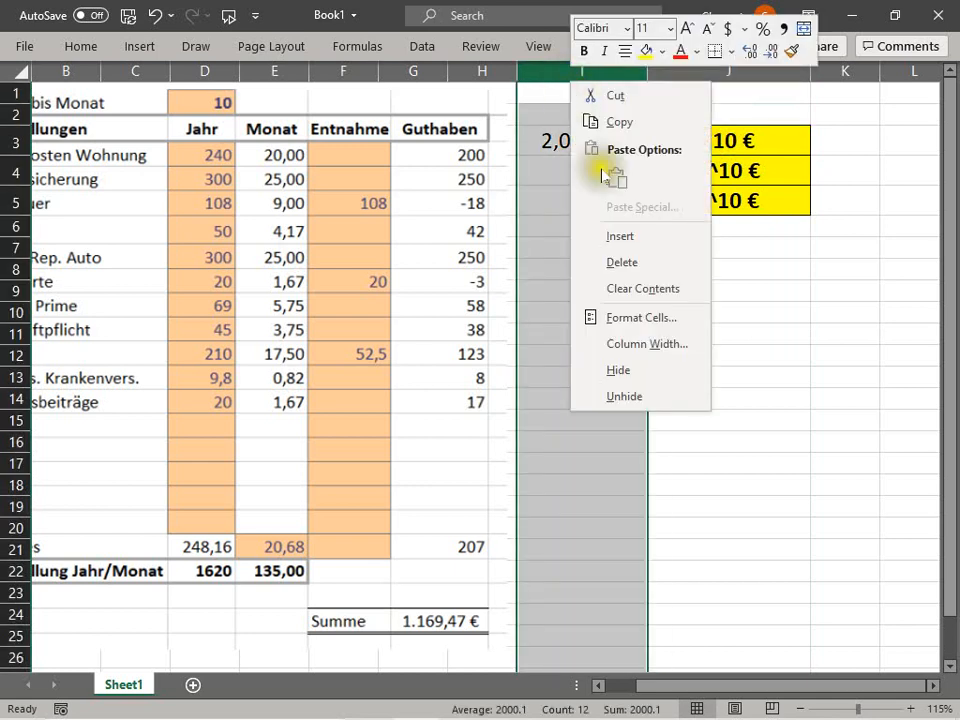
pyautogui.click(670, 369)
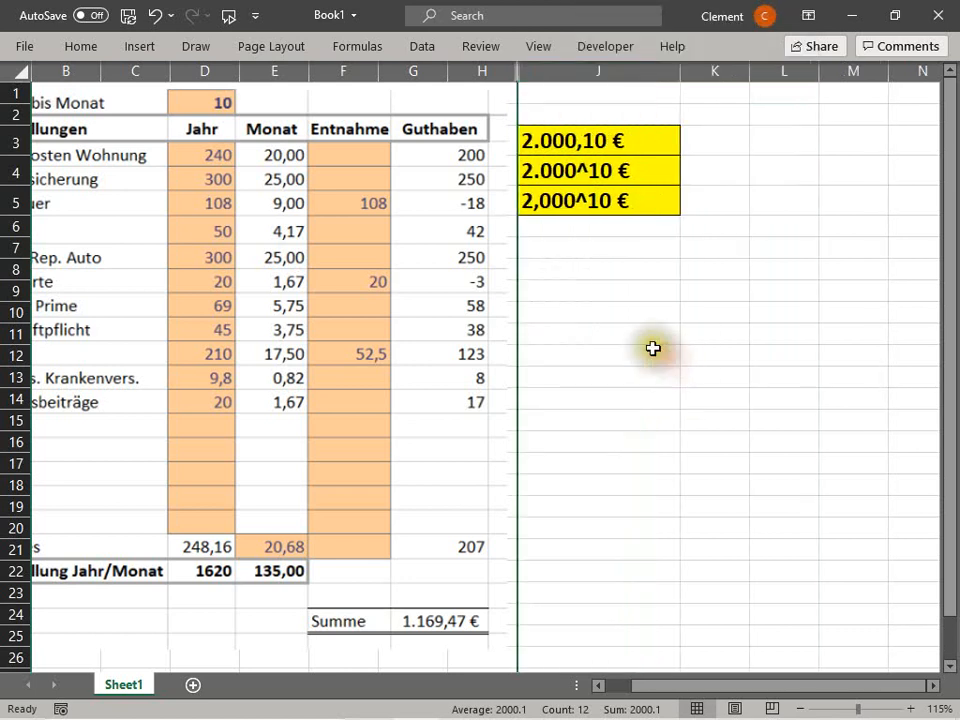
pyautogui.click(651, 350)
pyautogui.click(557, 141)
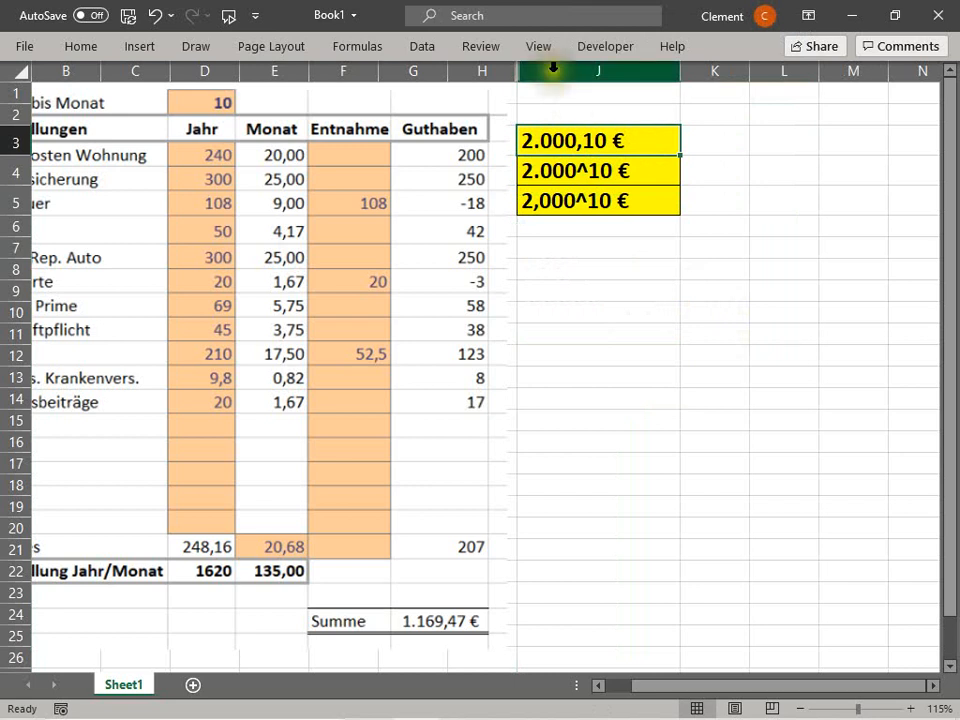
# Step: Try to unhide column I with only column J selected
pyautogui.click(559, 70)
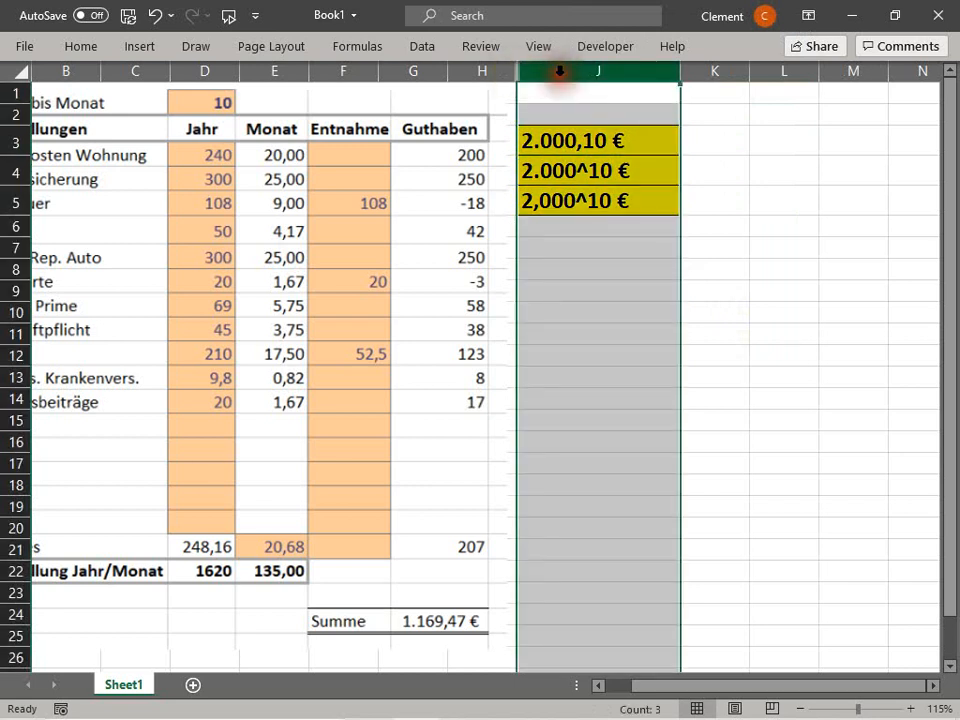
pyautogui.rightClick(560, 70)
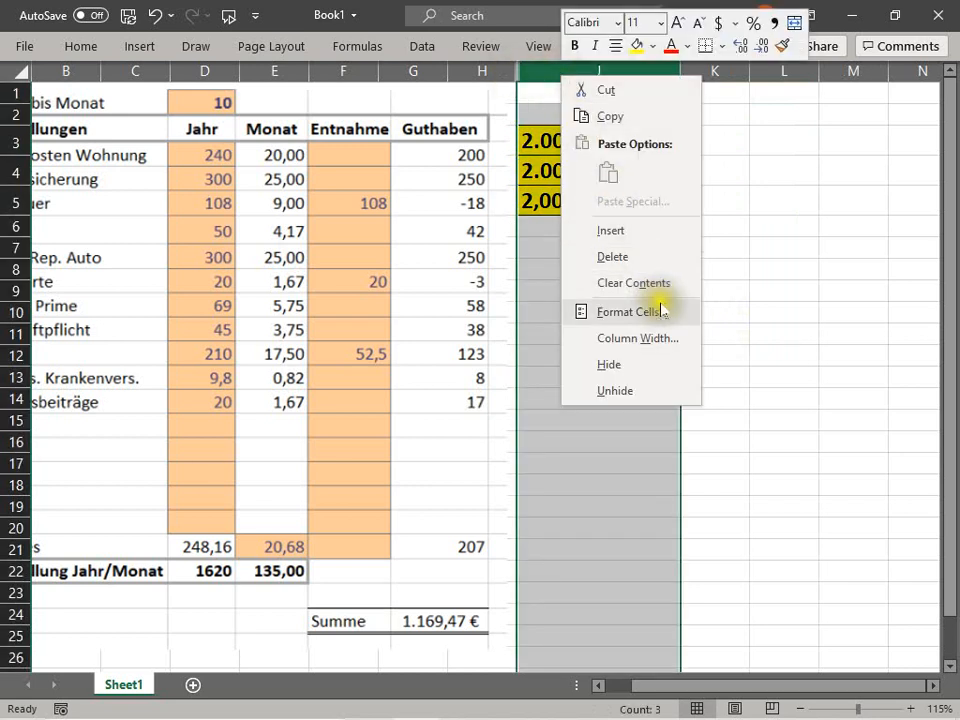
pyautogui.click(641, 390)
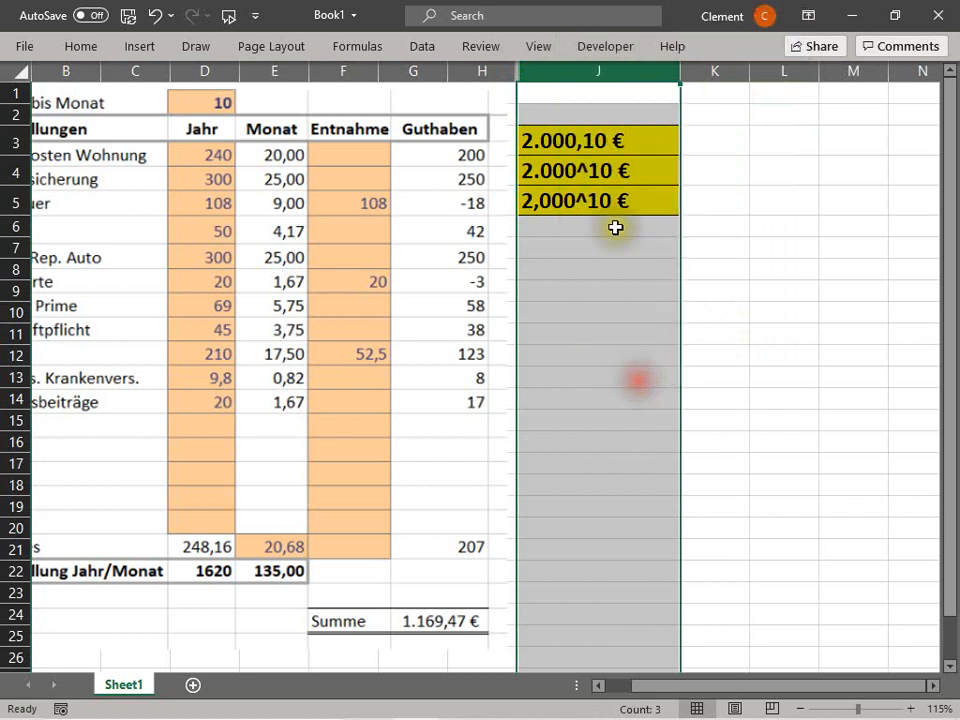
# Step: Unhide column I using a selection that spans columns H to J
pyautogui.moveTo(489, 71); pyautogui.dragTo(549, 73)
pyautogui.rightClick(549, 73)
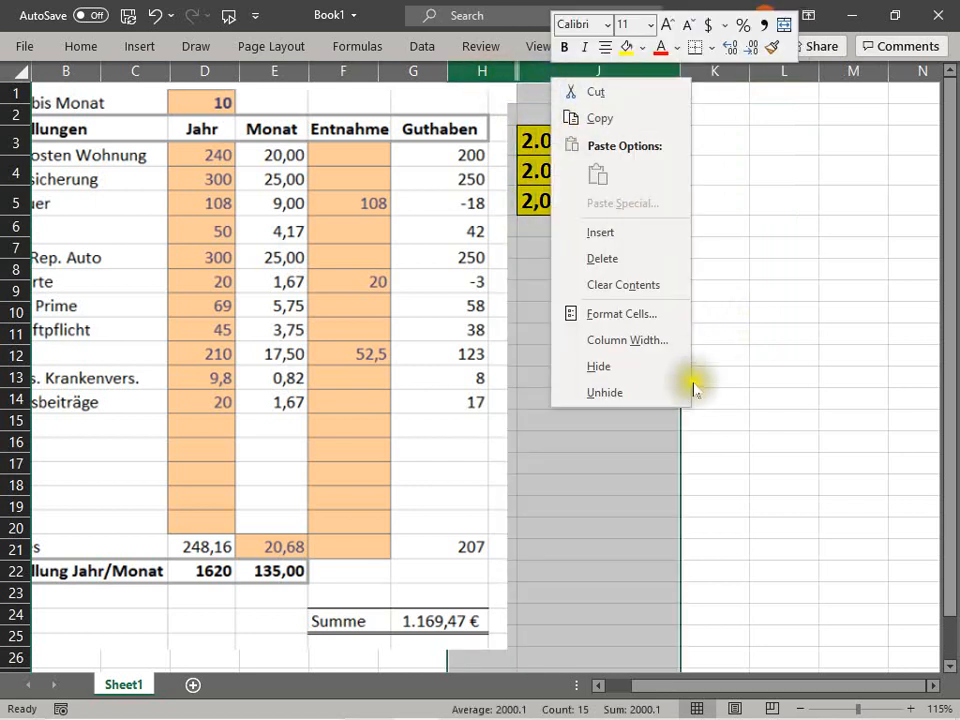
pyautogui.click(666, 392)
# Step: Enter 198899 as the amount in I3 and widen column I so the full value fits
pyautogui.click(579, 139)
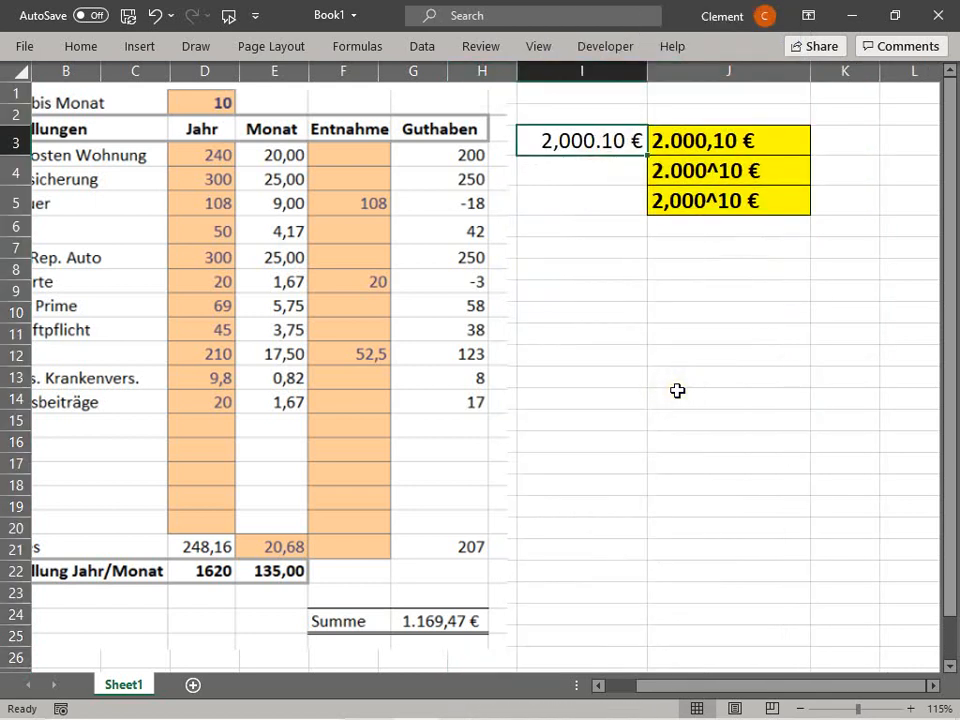
pyautogui.write('198899')
pyautogui.press('Return')
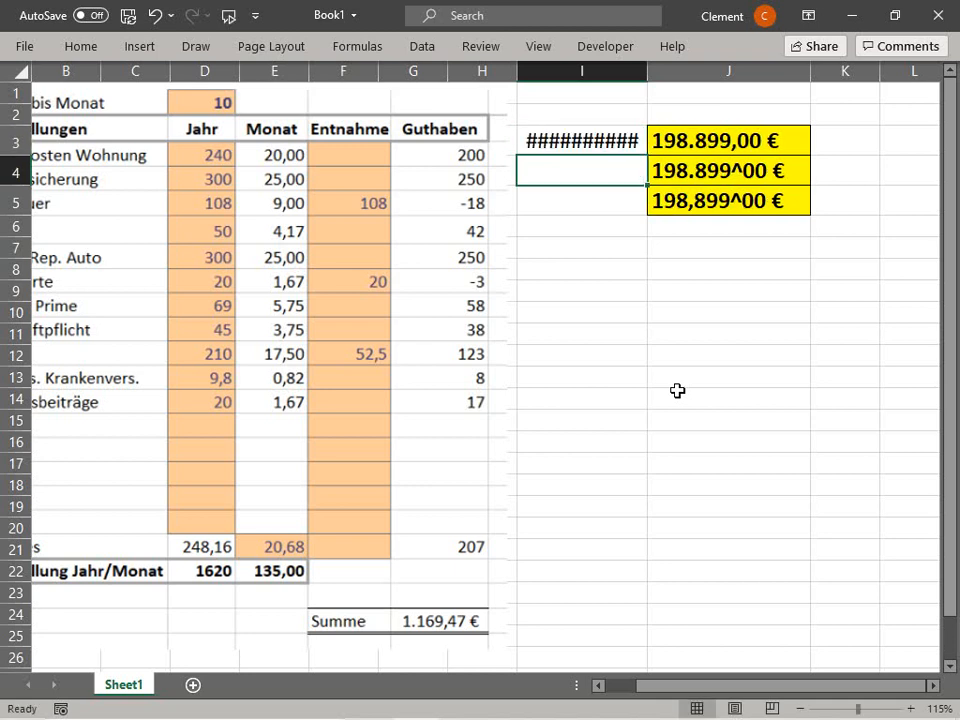
pyautogui.moveTo(645, 67); pyautogui.dragTo(671, 87)
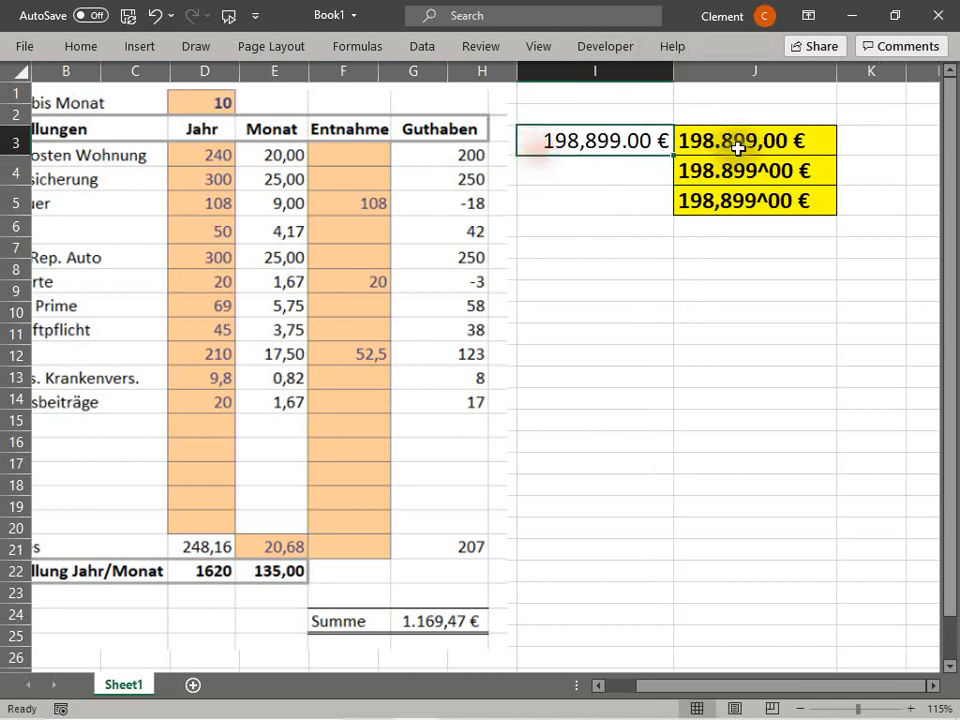
pyautogui.click(676, 489)
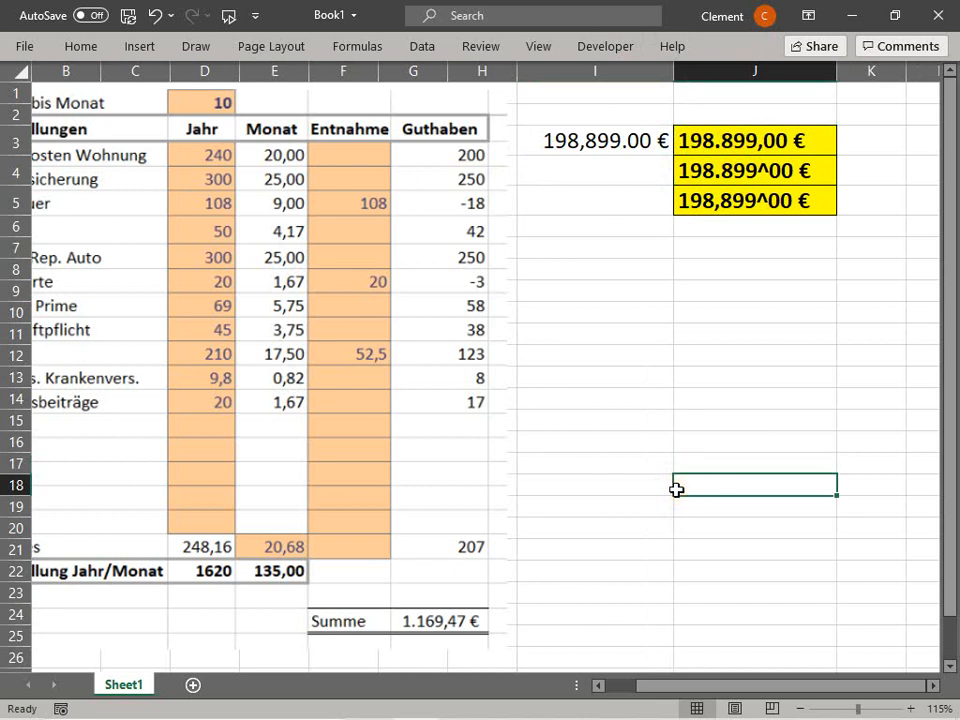